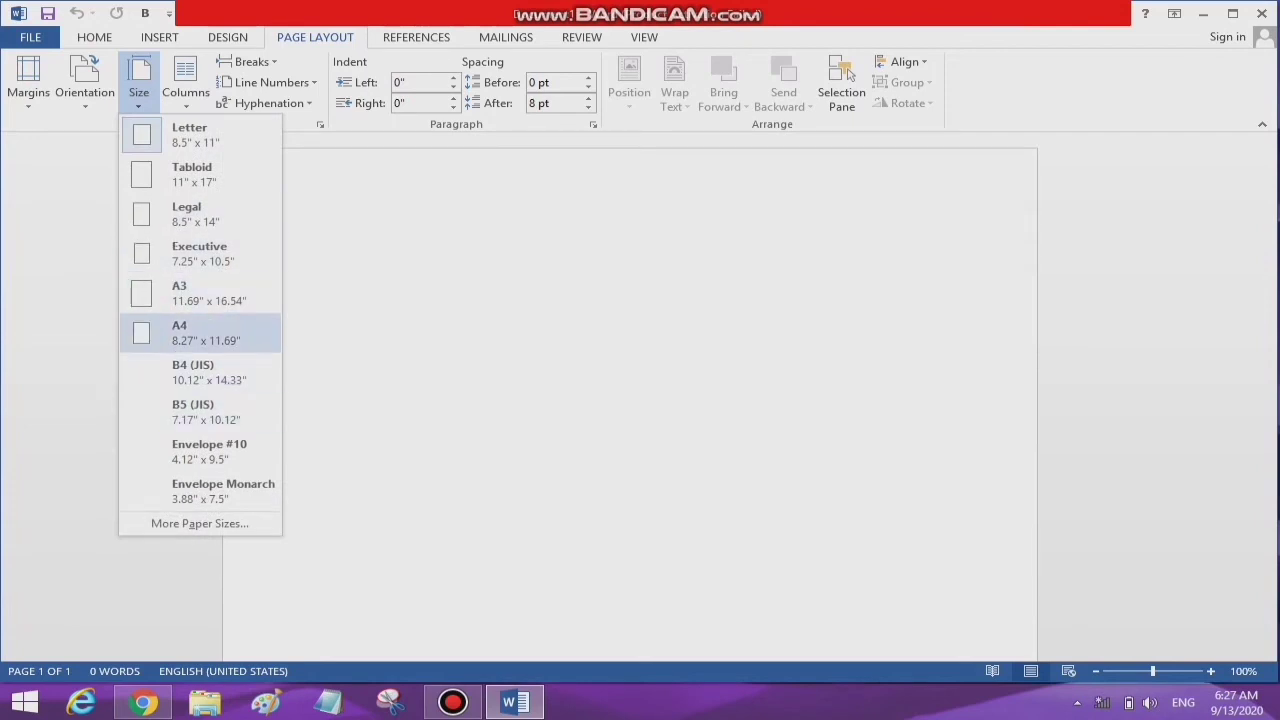
- Set the paper size to A4, with a 0.5" top margin and a reduced bottom margin
{"action": "left_click", "coordinate": [200, 332]}
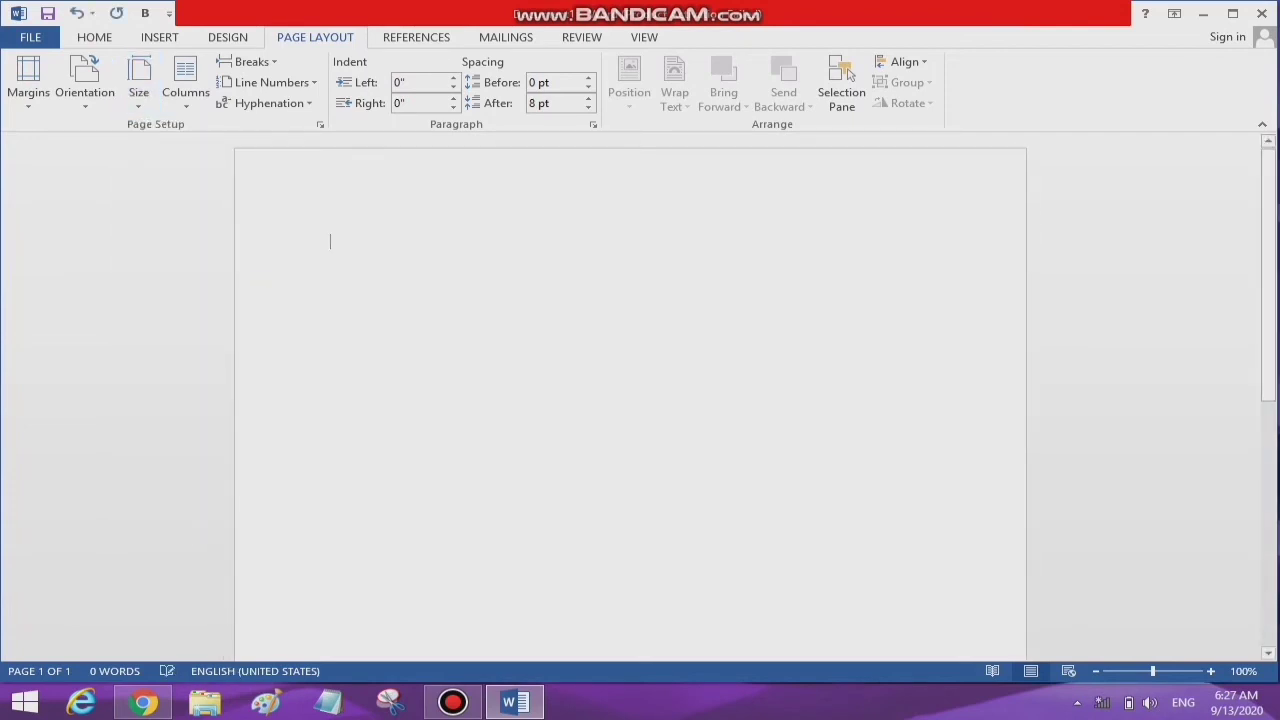
{"action": "left_click", "coordinate": [28, 80]}
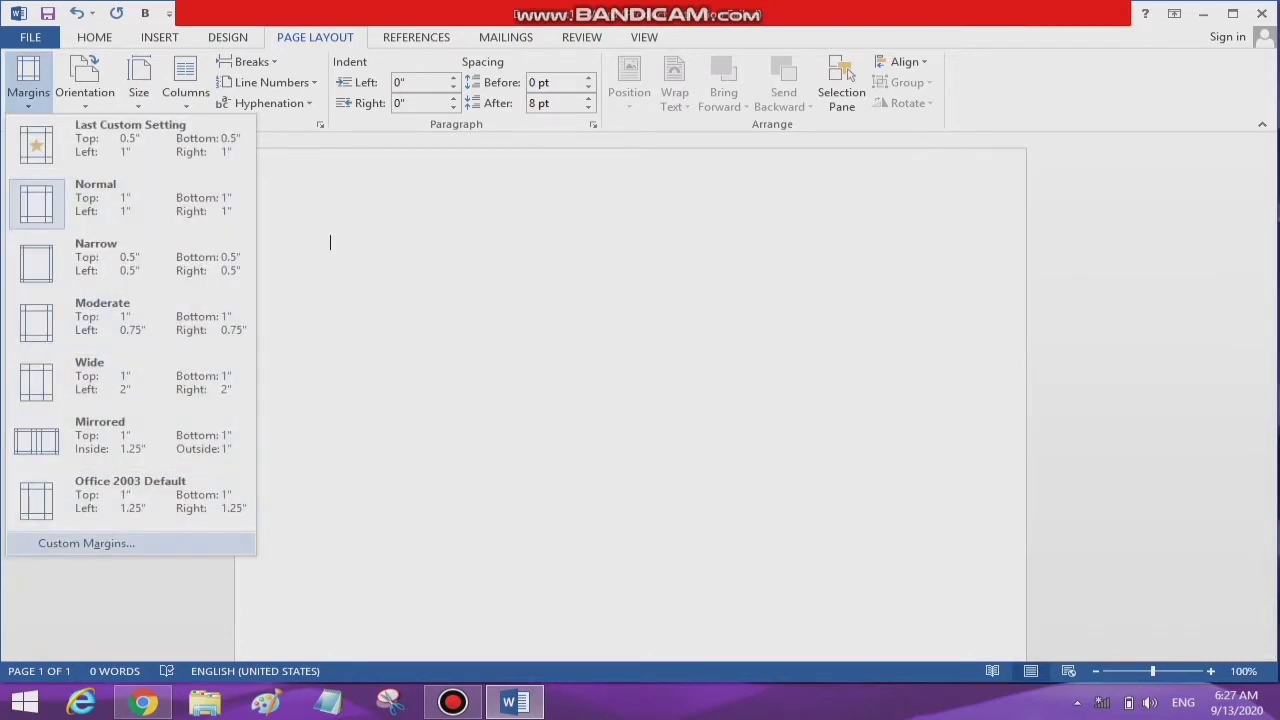
{"action": "left_click", "coordinate": [86, 543]}
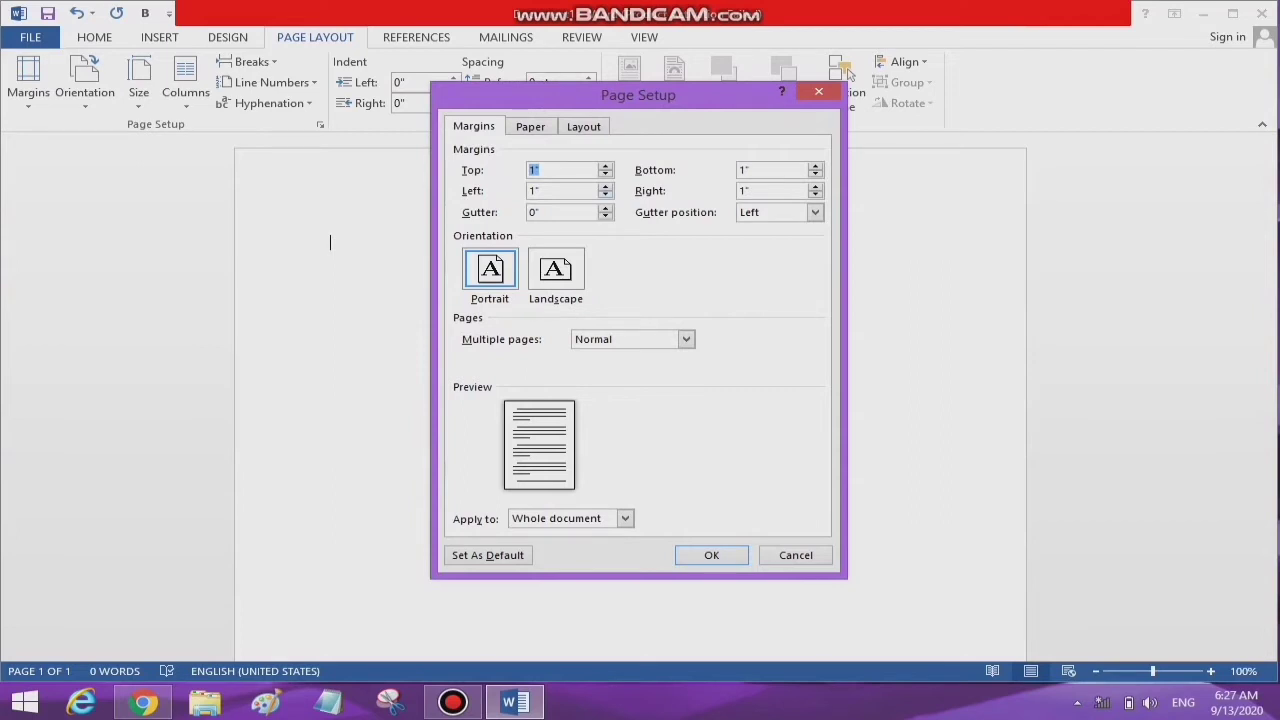
{"action": "type", "text": "0.5"}
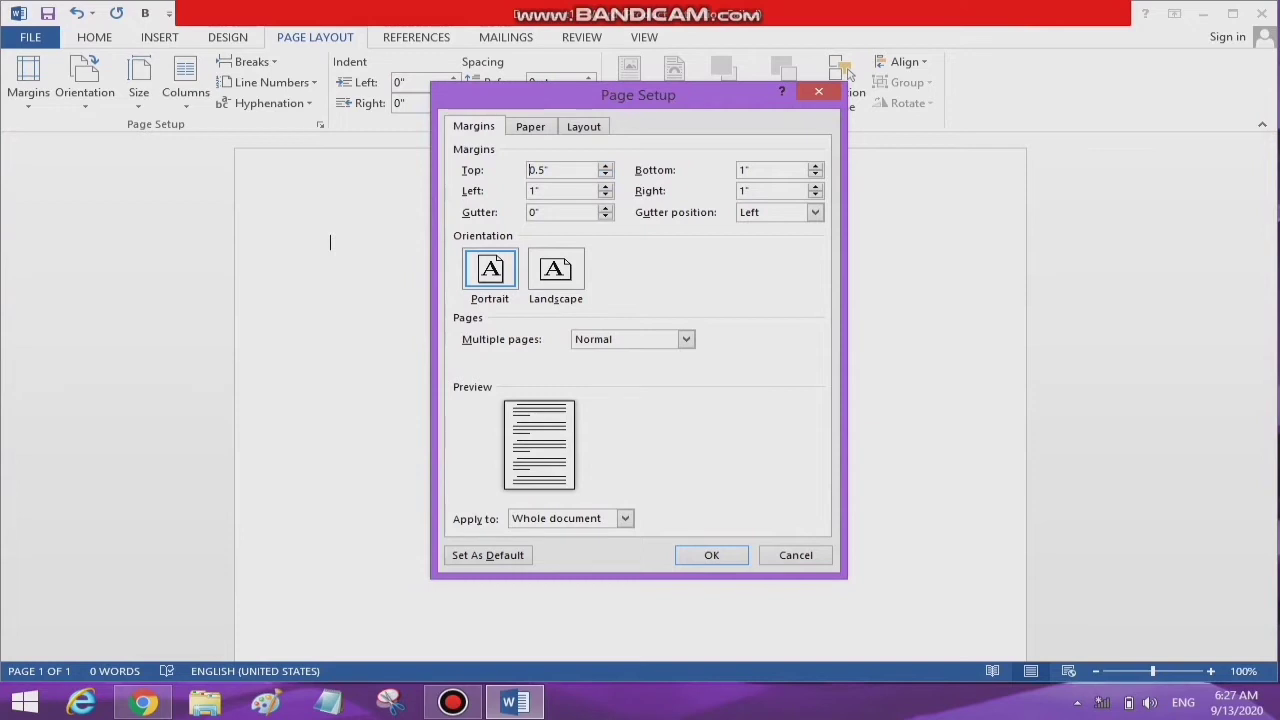
{"action": "left_click", "coordinate": [815, 174]}
{"action": "key", "text": "Down"}
{"action": "key", "text": "Return"}
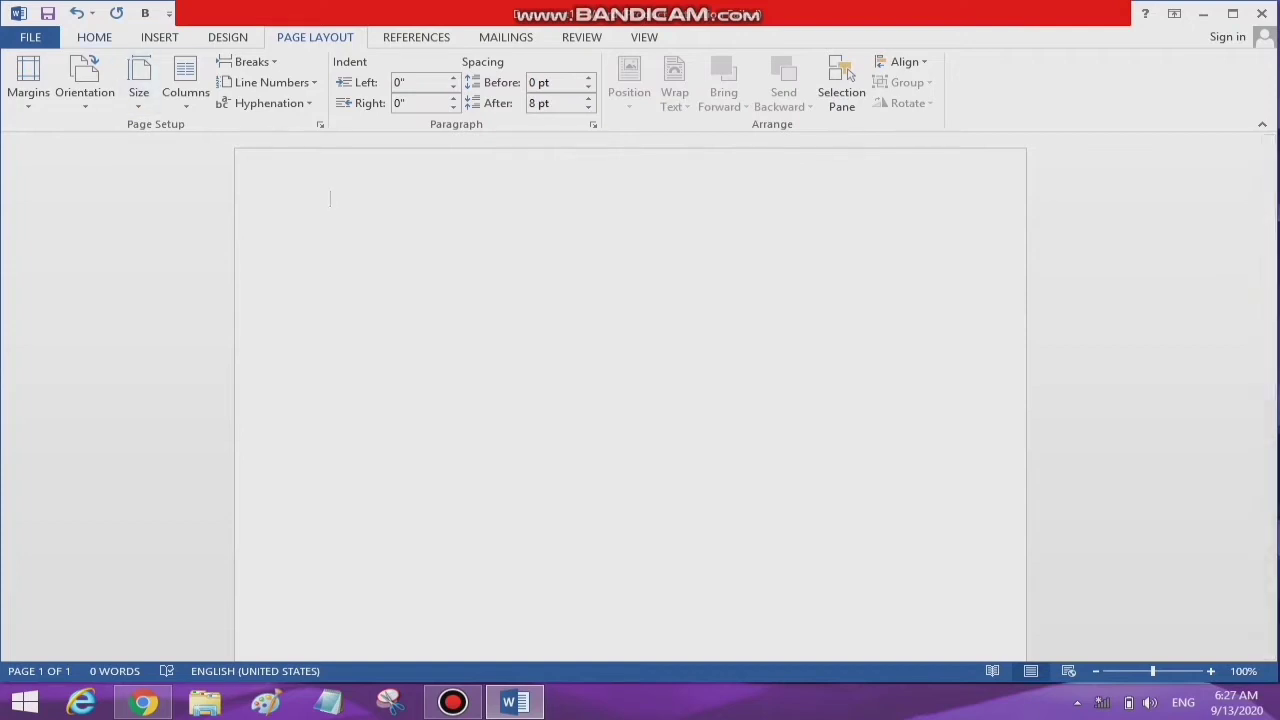
- Insert the built-in Banded header into the blank document
{"action": "left_click", "coordinate": [94, 37]}
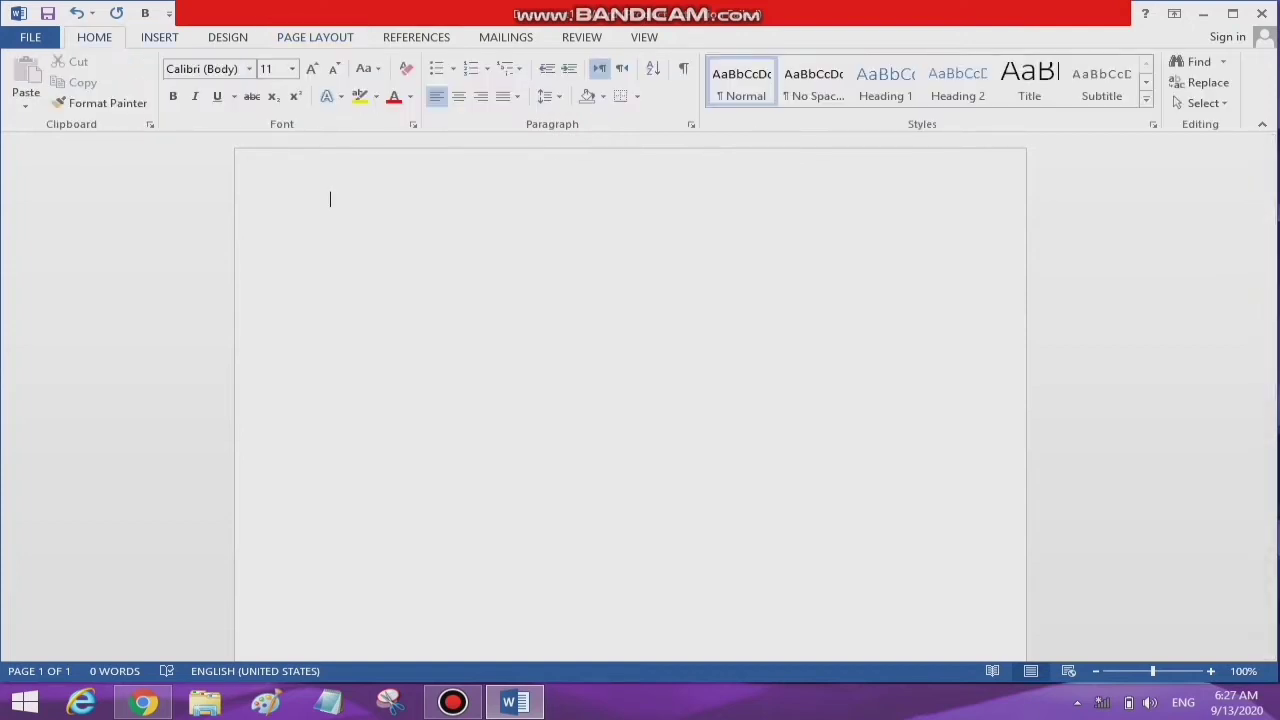
{"action": "left_click", "coordinate": [159, 37]}
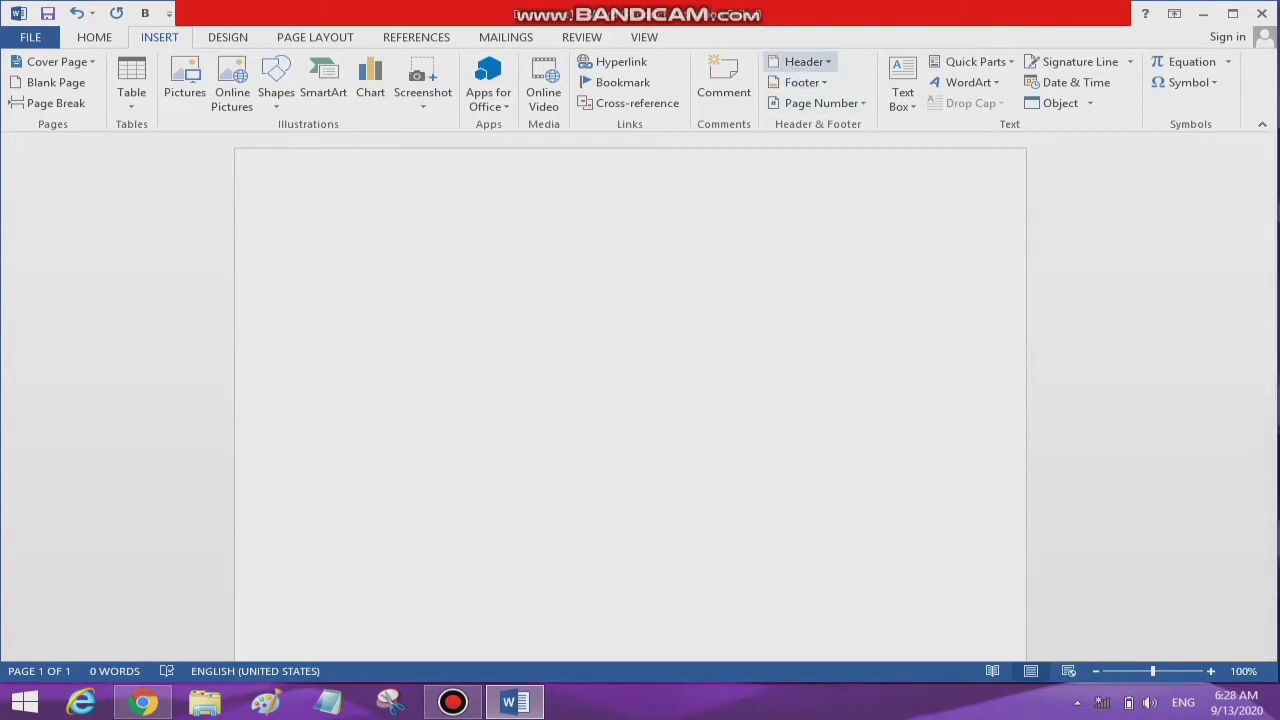
{"action": "left_click", "coordinate": [800, 61]}
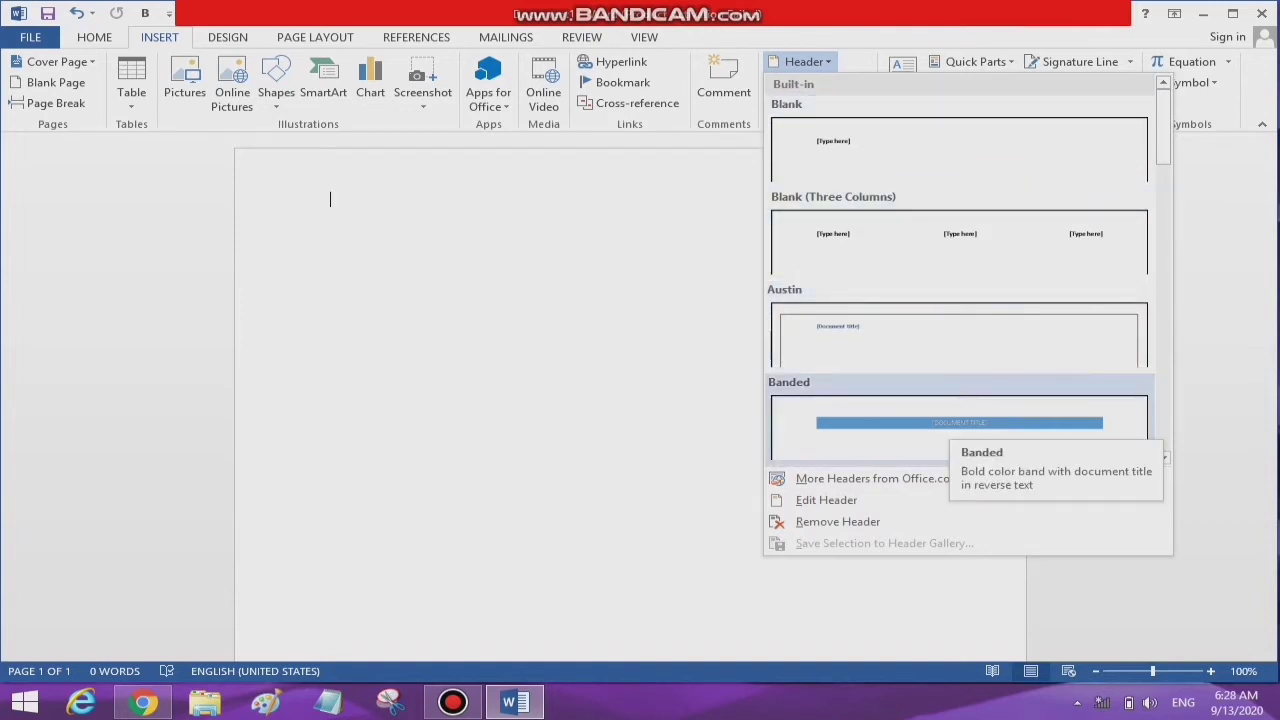
{"action": "left_click", "coordinate": [940, 420]}
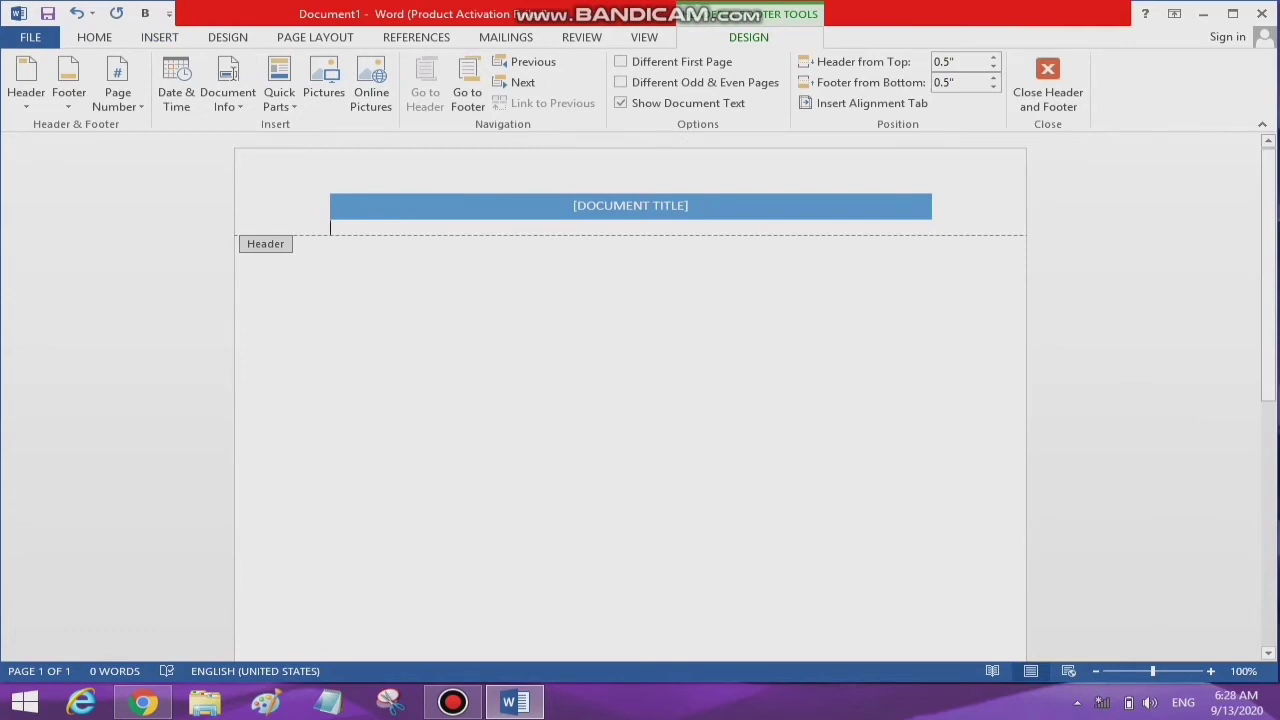
- Replace the header's document title placeholder with KNOWLEDGE GATE and return to the document body
{"action": "left_click", "coordinate": [631, 206]}
{"action": "key", "text": "BackSpace"}
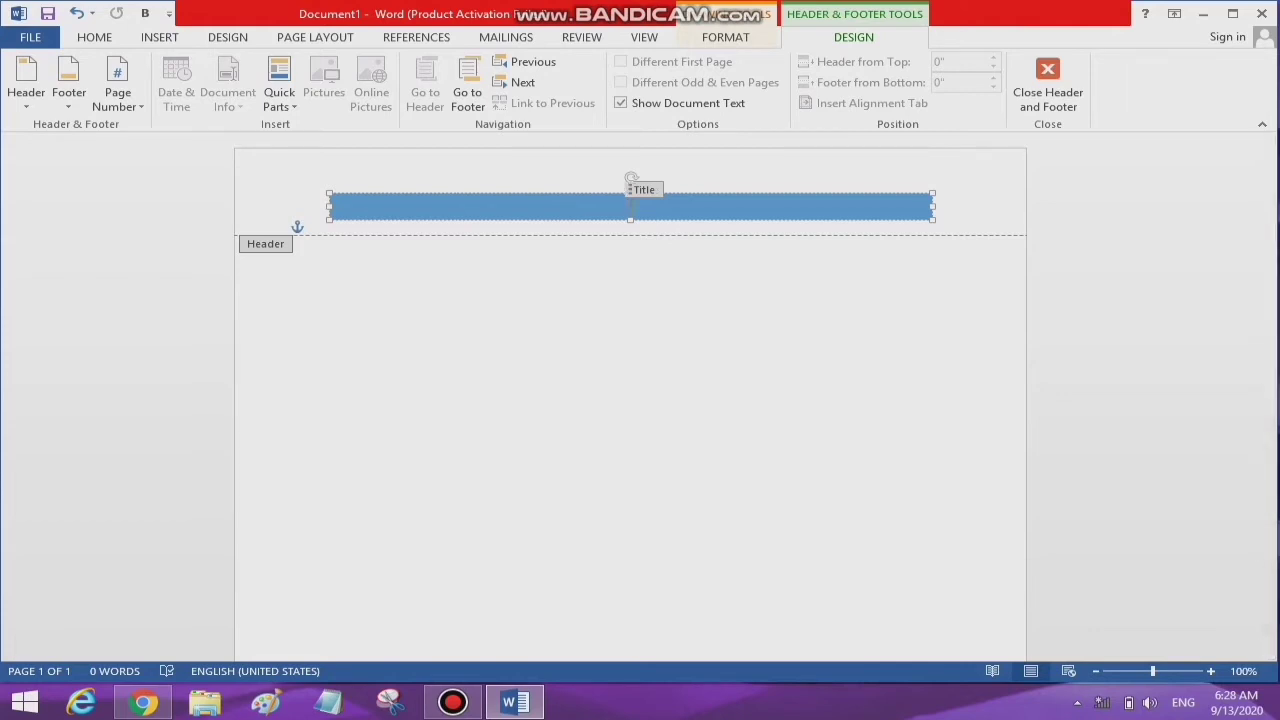
{"action": "type", "text": "KNOW"}
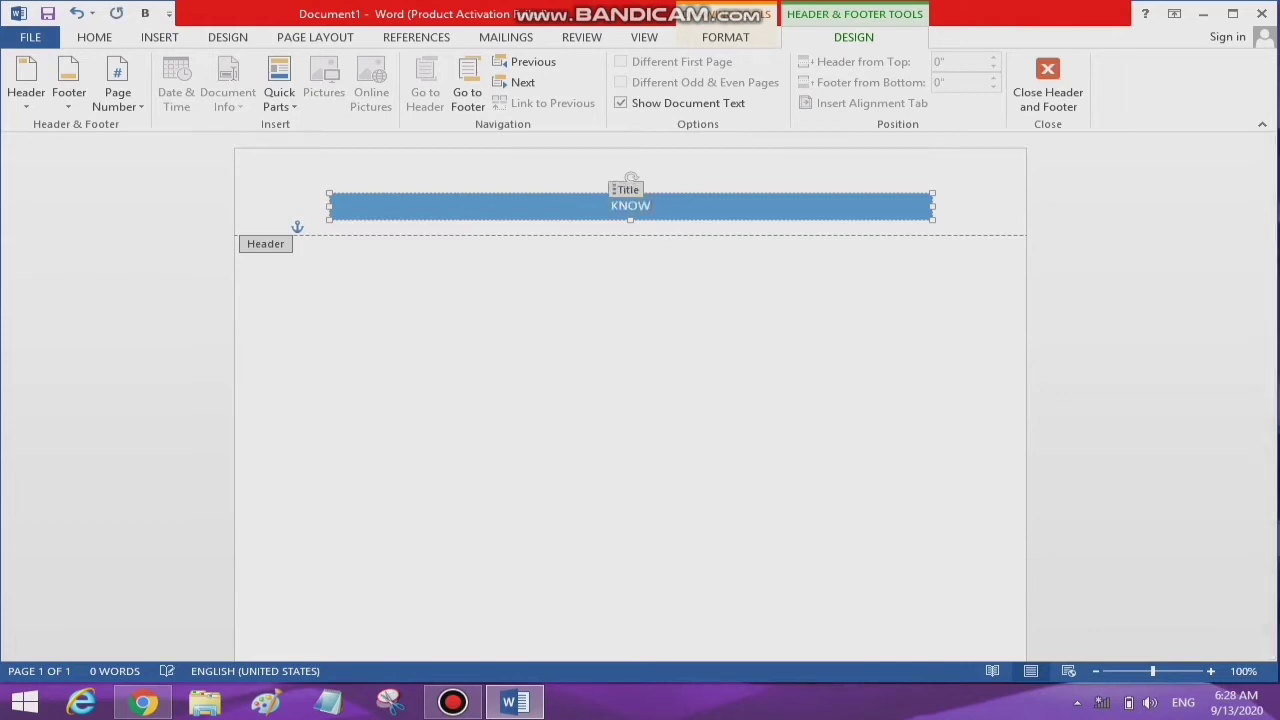
{"action": "type", "text": "LEDGE GATE"}
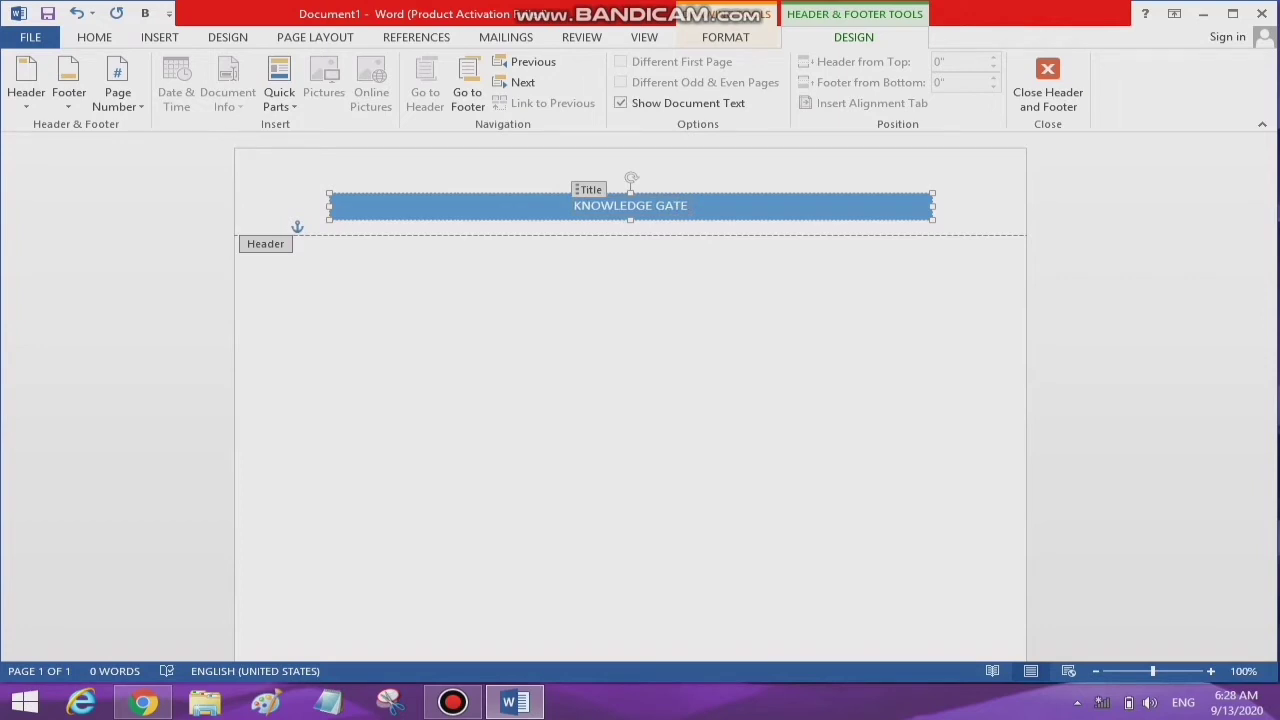
{"action": "left_click", "coordinate": [330, 227]}
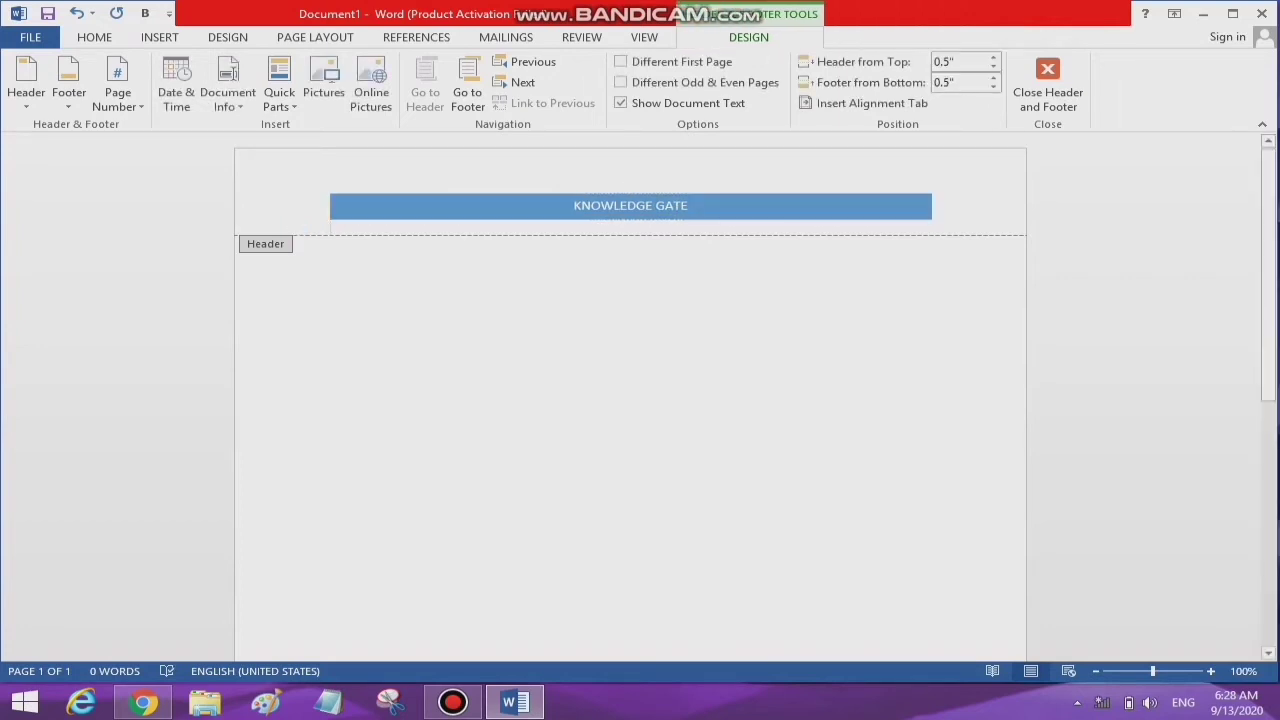
{"action": "key", "text": "Escape"}
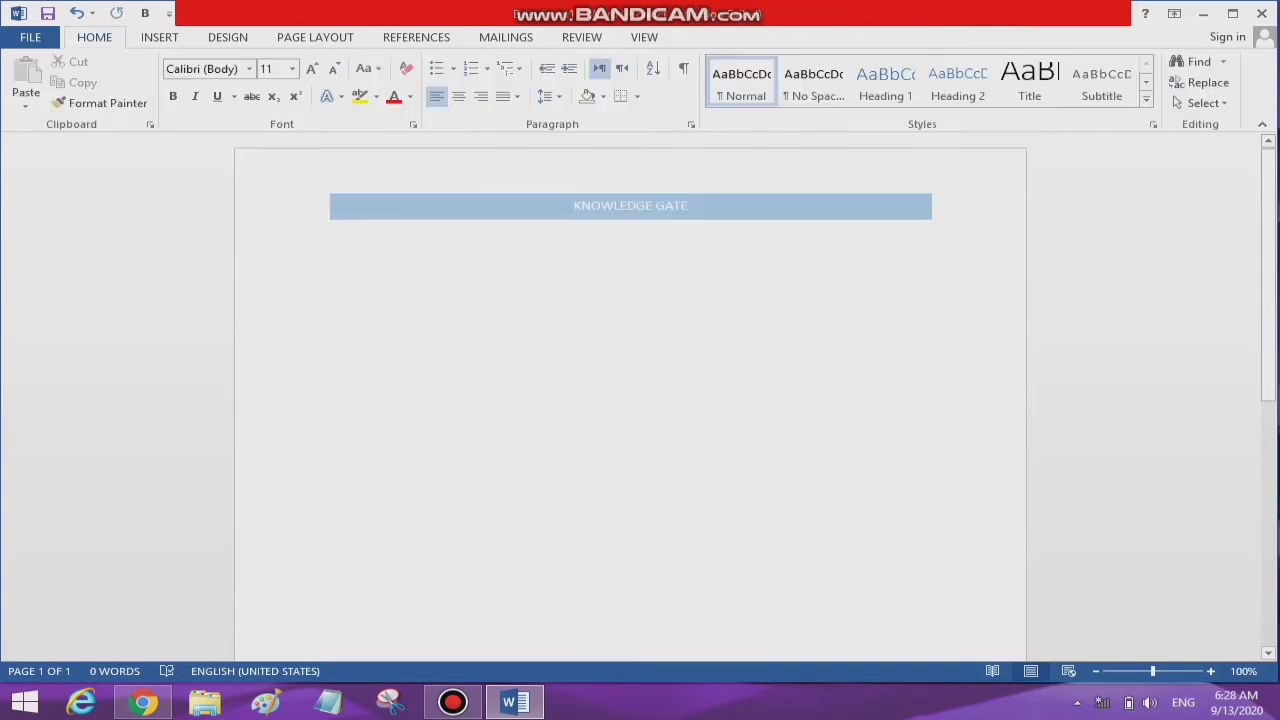
- Add empty paragraphs until the document runs onto a second page, and check the header on both pages
{"action": "key", "text": "Return"}
{"action": "key", "text": "Return"}
{"action": "key", "text": "Return"}
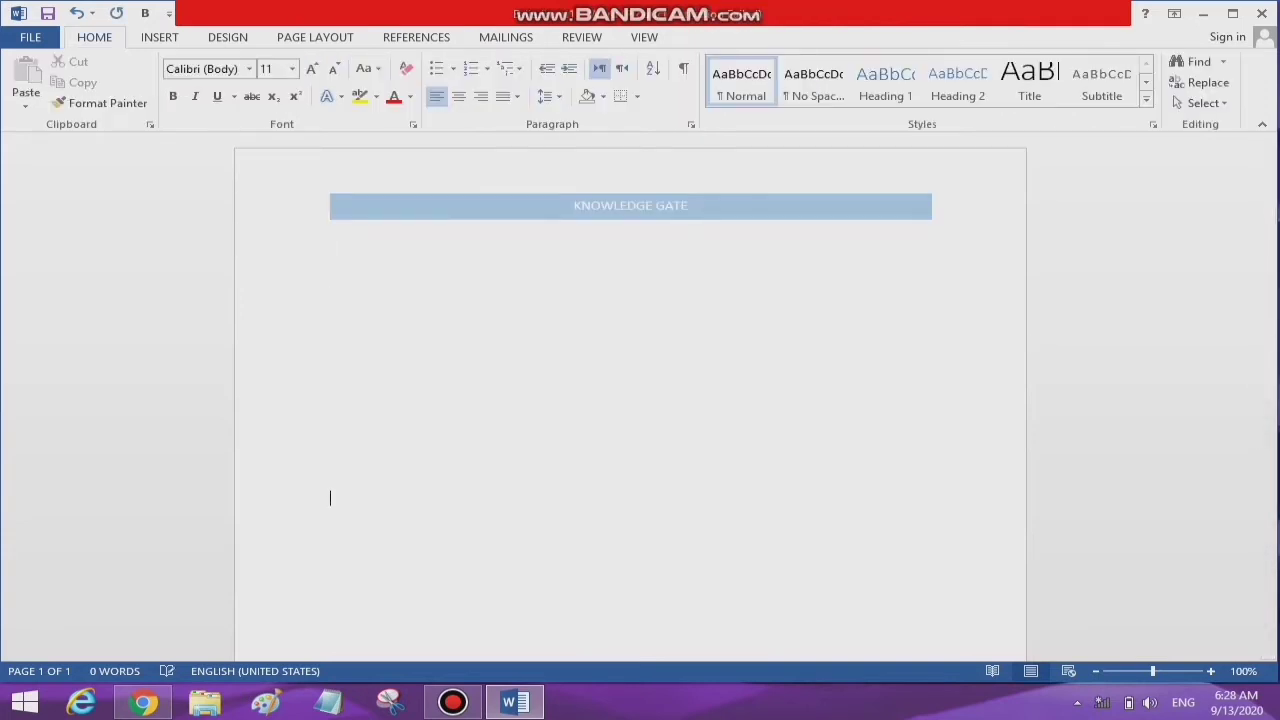
{"action": "key", "text": "Return"}
{"action": "key", "text": "Return"}
{"action": "key", "text": "Return"}
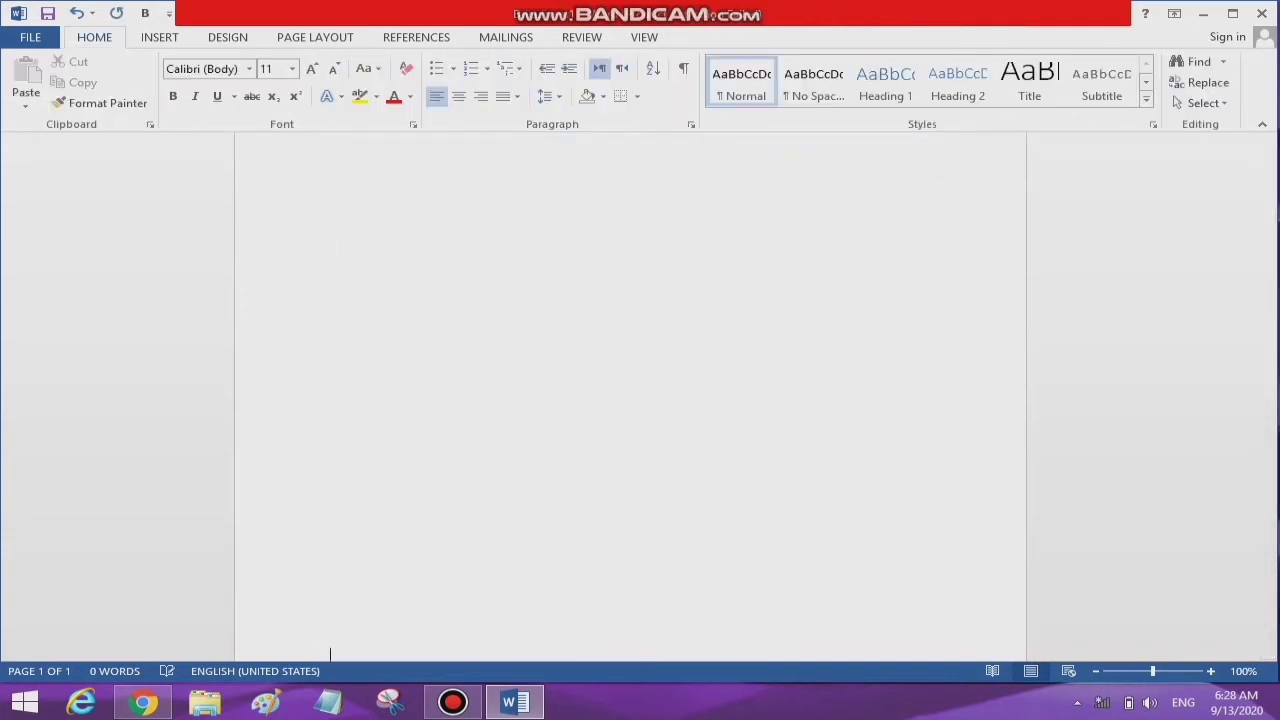
{"action": "key", "text": "Return"}
{"action": "key", "text": "Return"}
{"action": "key", "text": "Return"}
{"action": "key", "text": "Return"}
{"action": "key", "text": "Return"}
{"action": "key", "text": "Return"}
{"action": "key", "text": "Return"}
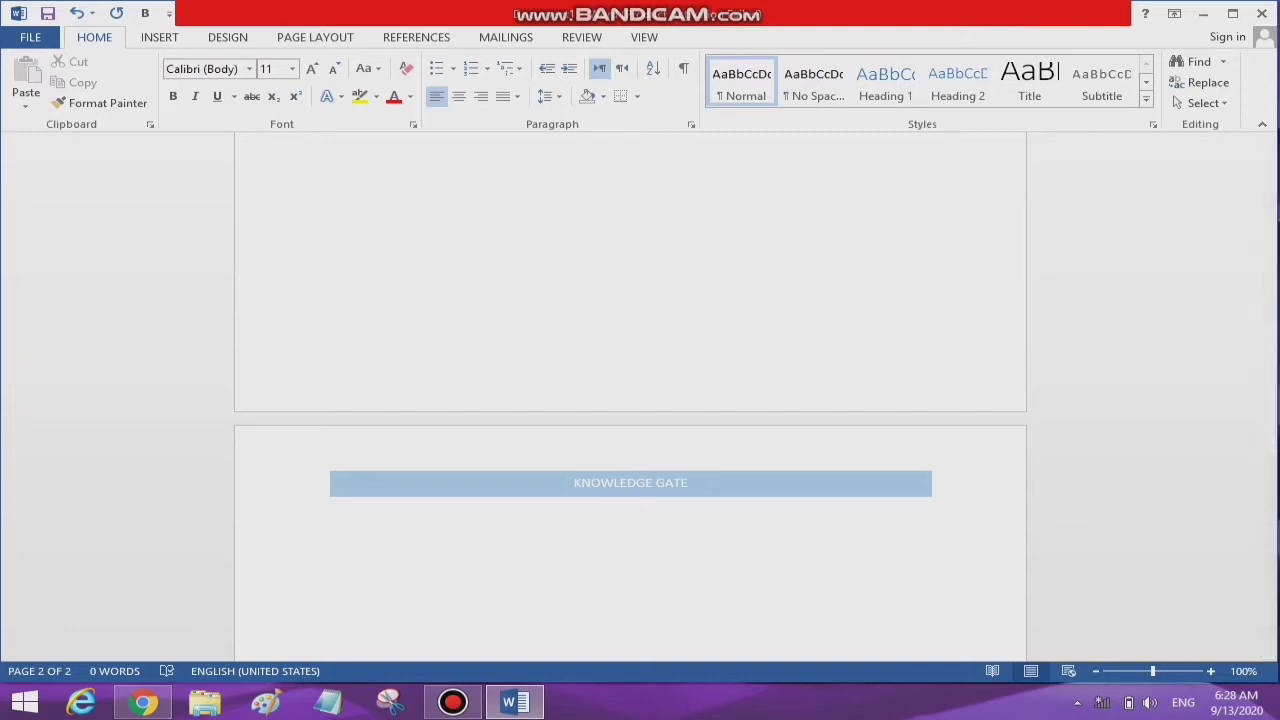
{"action": "scroll", "coordinate": [630, 400], "scroll_direction": "up", "scroll_amount": 5}
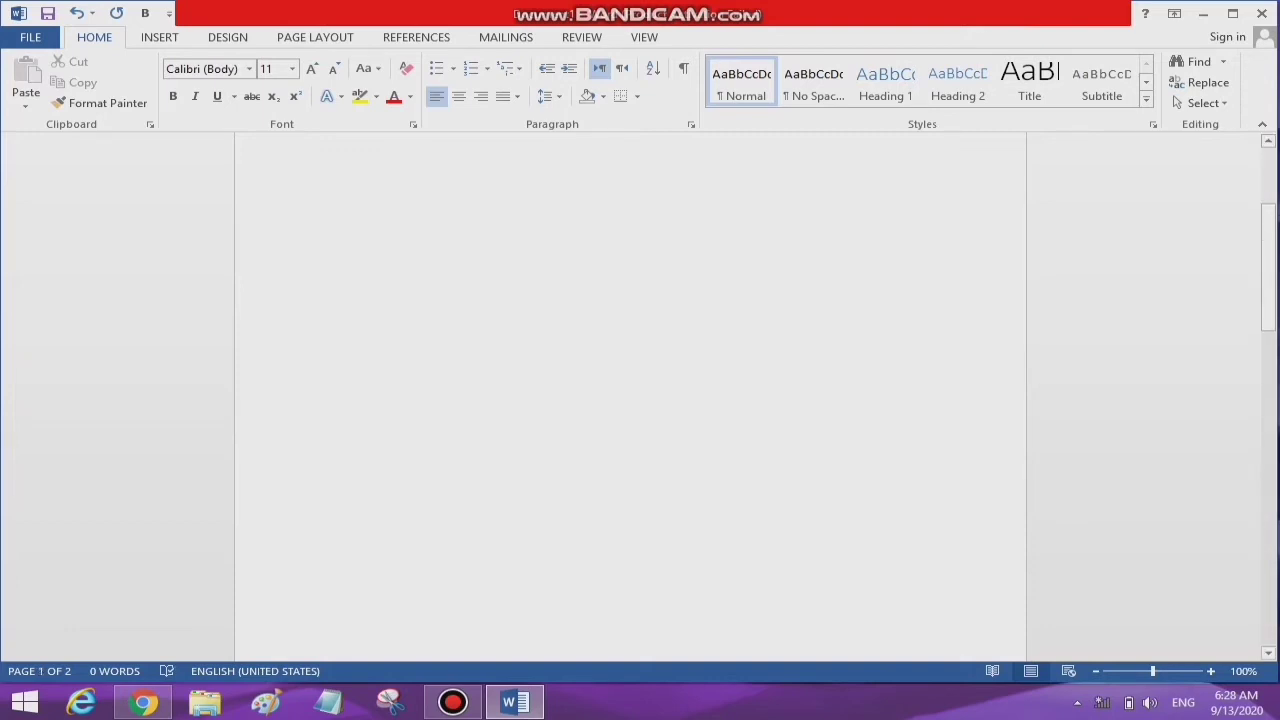
{"action": "scroll", "coordinate": [630, 400], "scroll_direction": "up", "scroll_amount": 3}
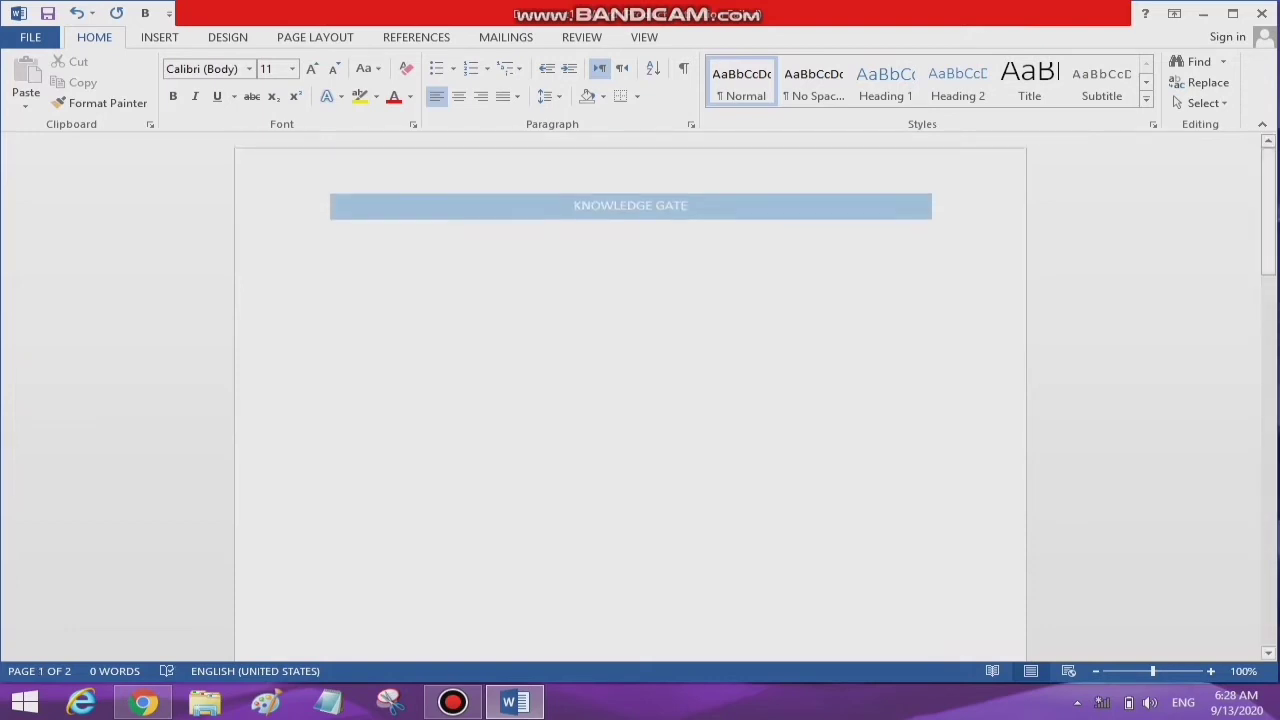
- Insert a Blank footer, remove its placeholder and enter the centred text "gate"
{"action": "key", "text": "alt+n"}
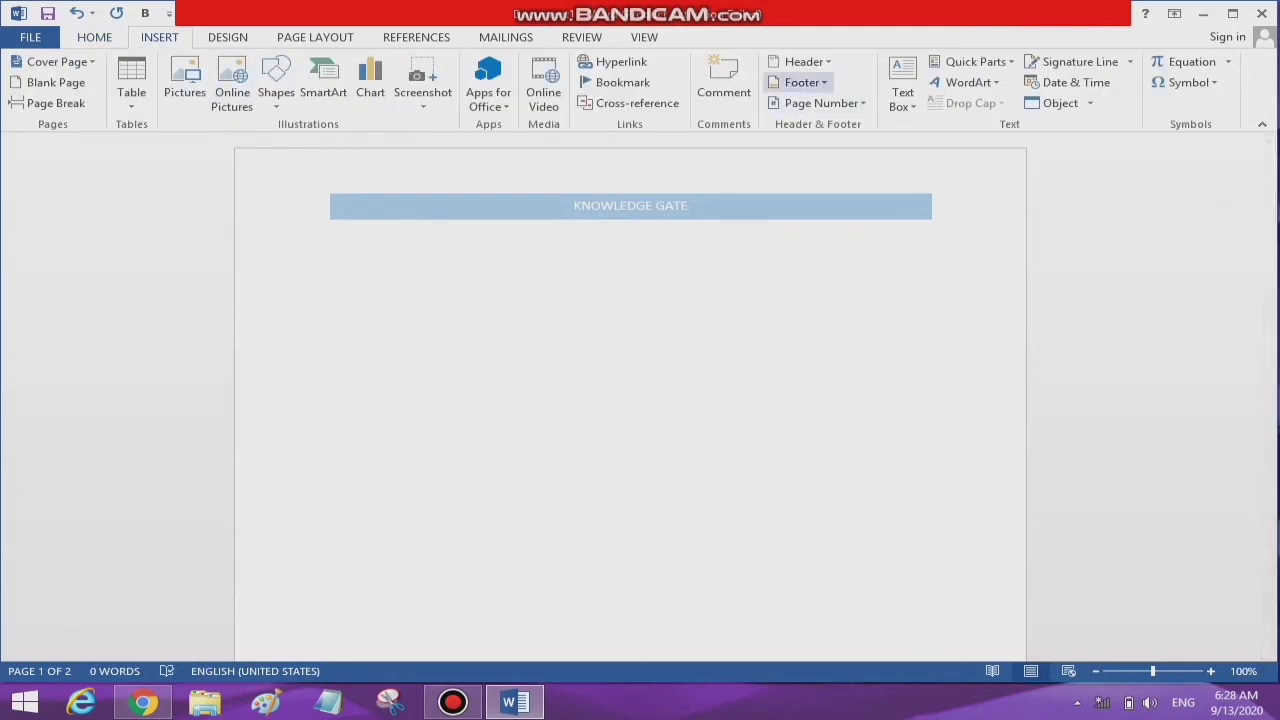
{"action": "left_click", "coordinate": [800, 82]}
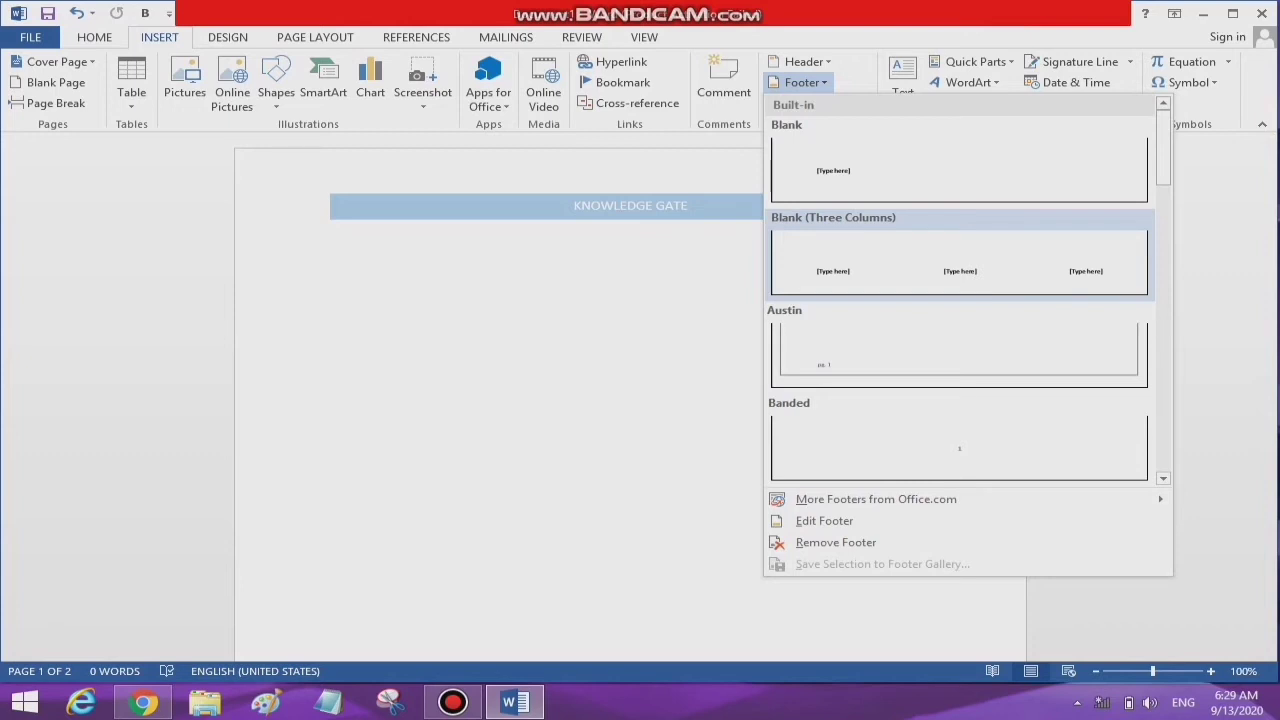
{"action": "left_click", "coordinate": [958, 163]}
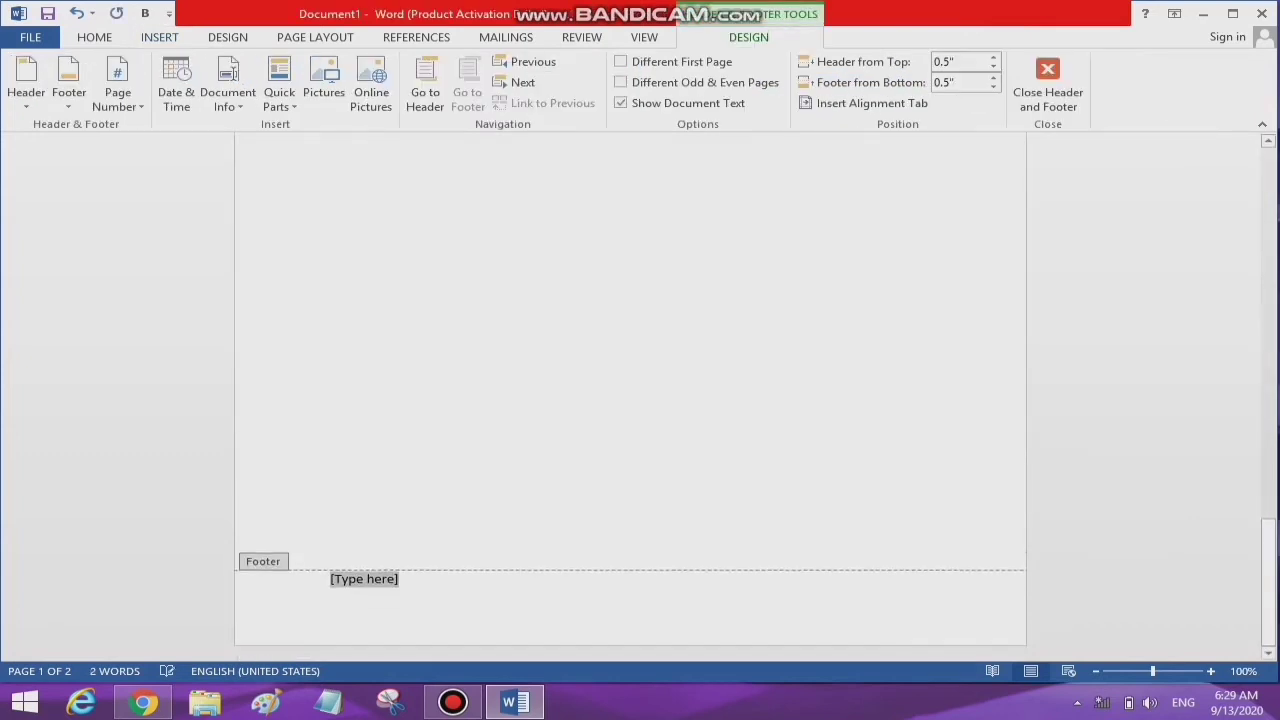
{"action": "key", "text": "Delete"}
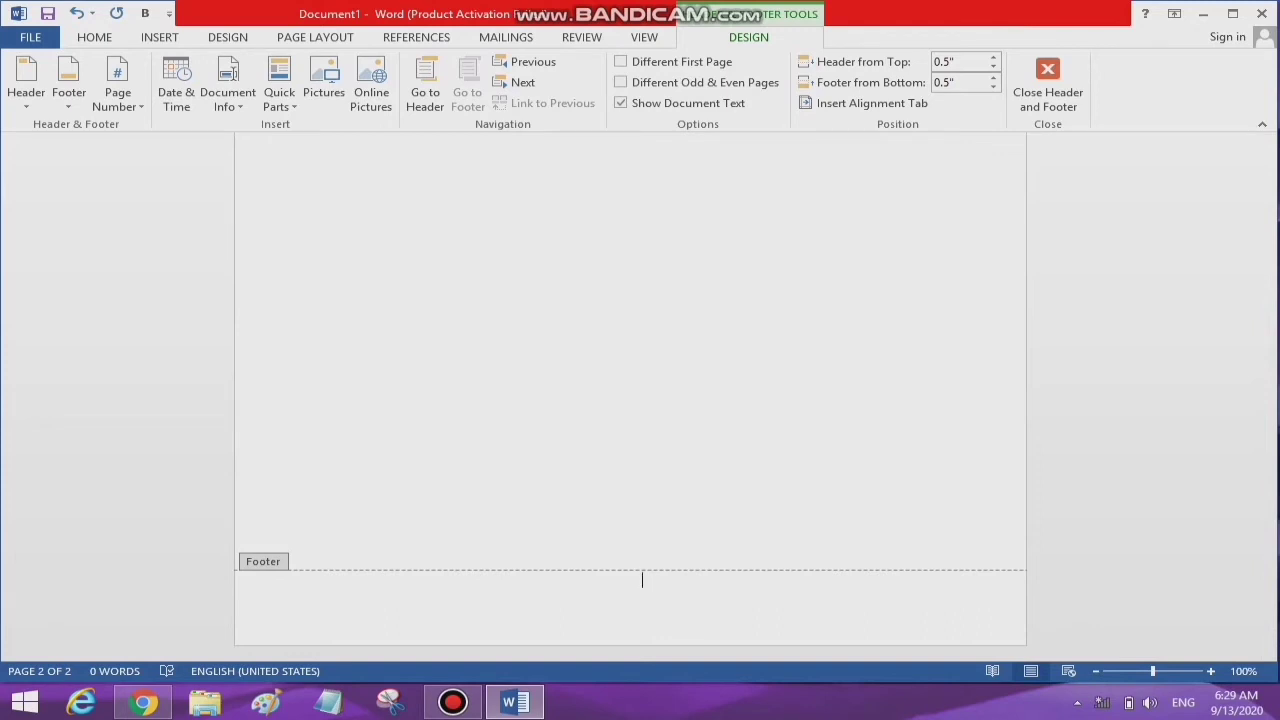
{"action": "type", "text": "gater"}
{"action": "key", "text": "BackSpace"}
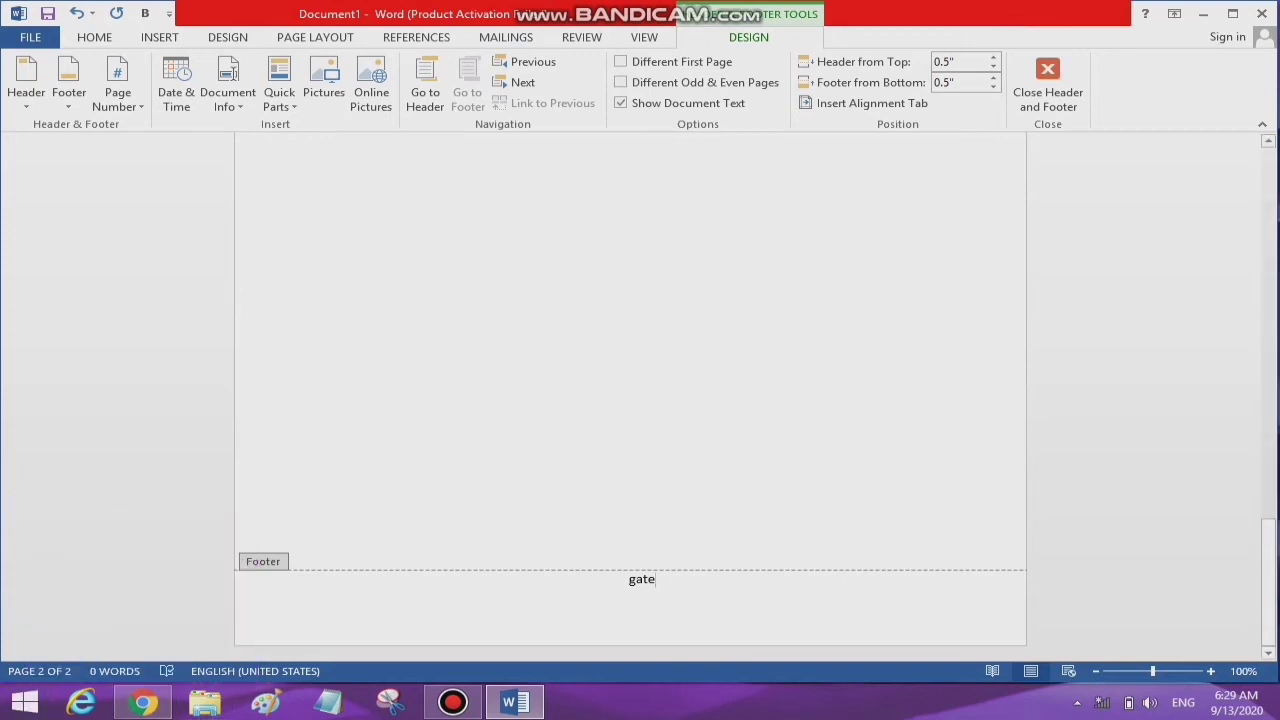
- Set the footer text "gate" to font size 26 and preview highlight colours without applying one
{"action": "left_click_drag", "start_coordinate": [656, 579], "coordinate": [628, 579]}
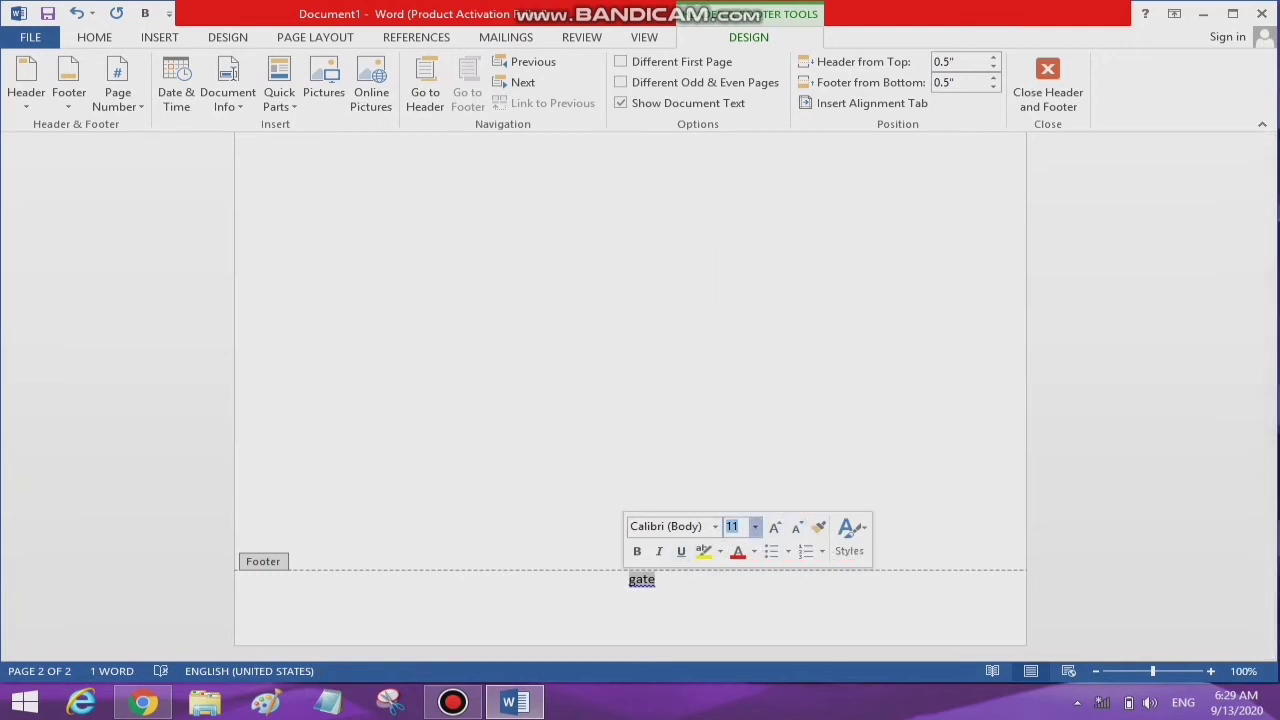
{"action": "left_click", "coordinate": [755, 526]}
{"action": "left_click", "coordinate": [734, 437]}
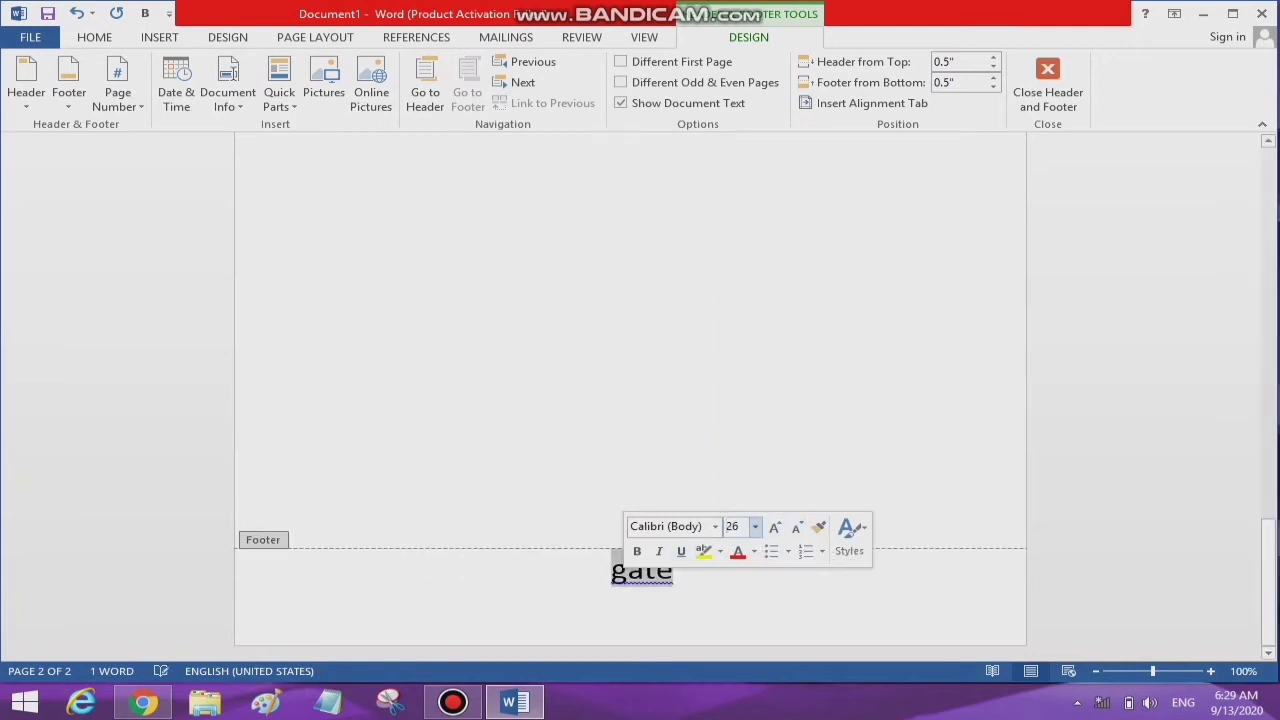
{"action": "left_click", "coordinate": [720, 551]}
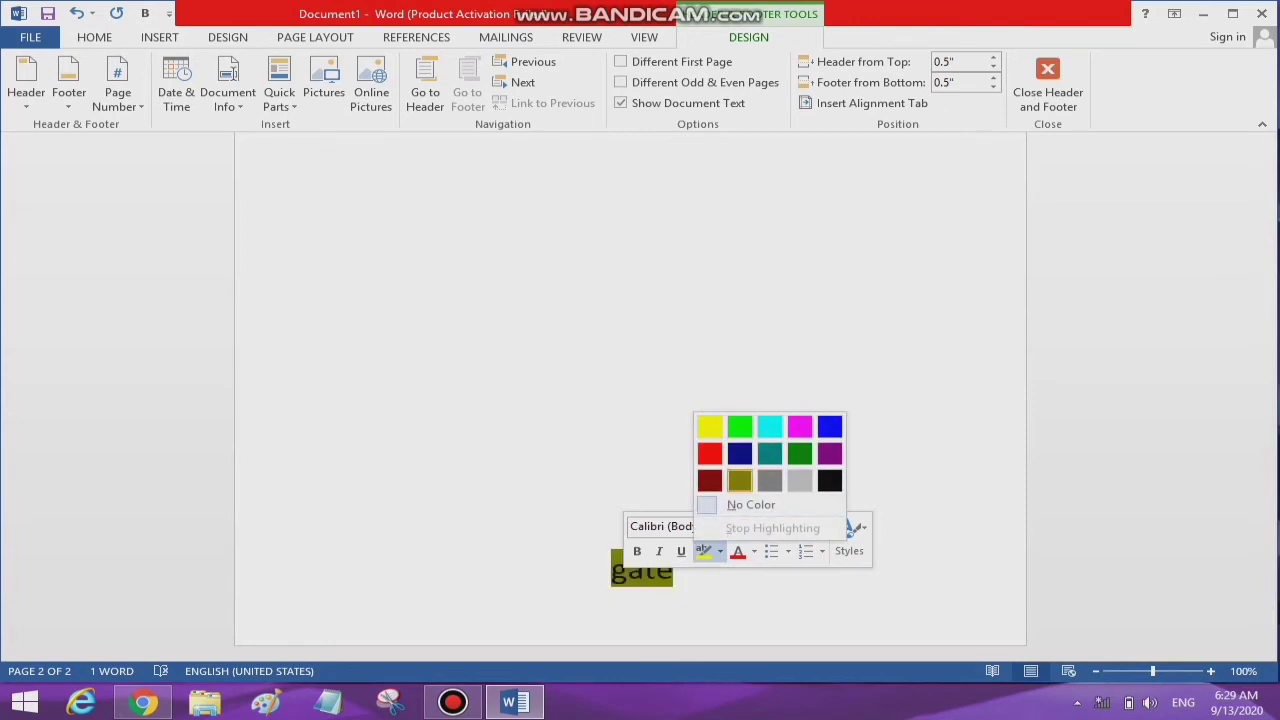
{"action": "left_click", "coordinate": [718, 553]}
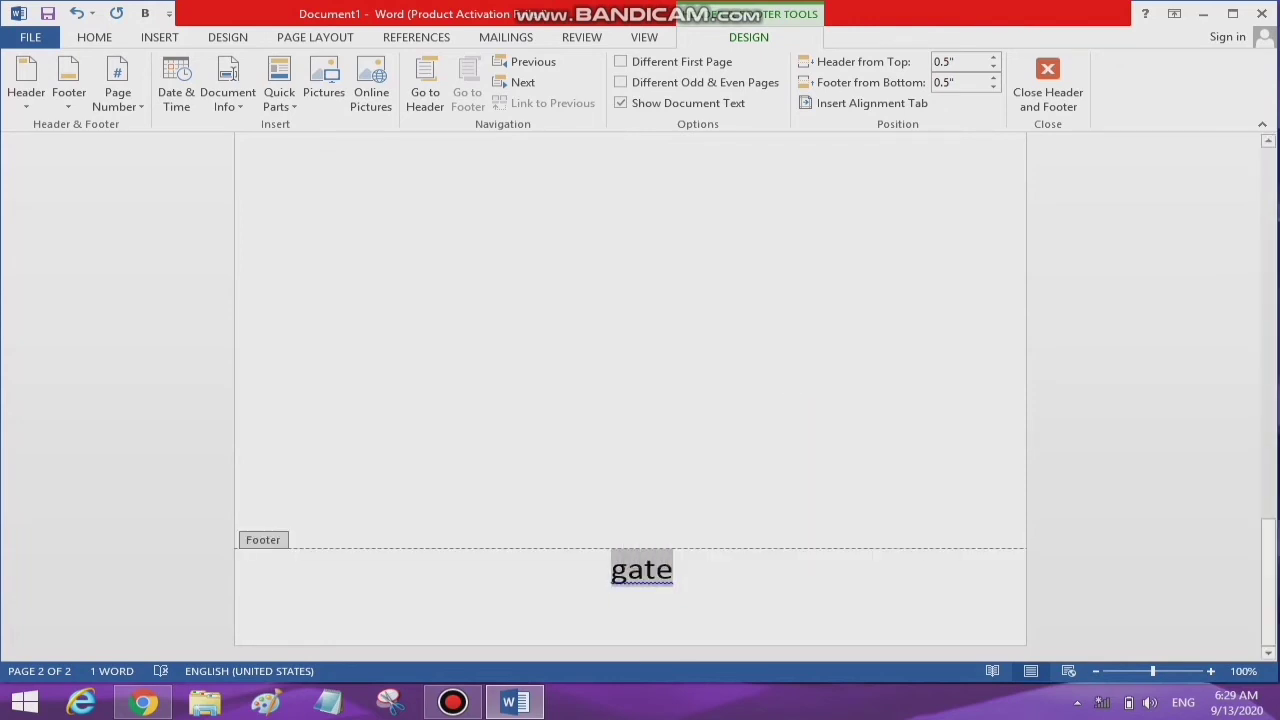
{"action": "left_click", "coordinate": [717, 555]}
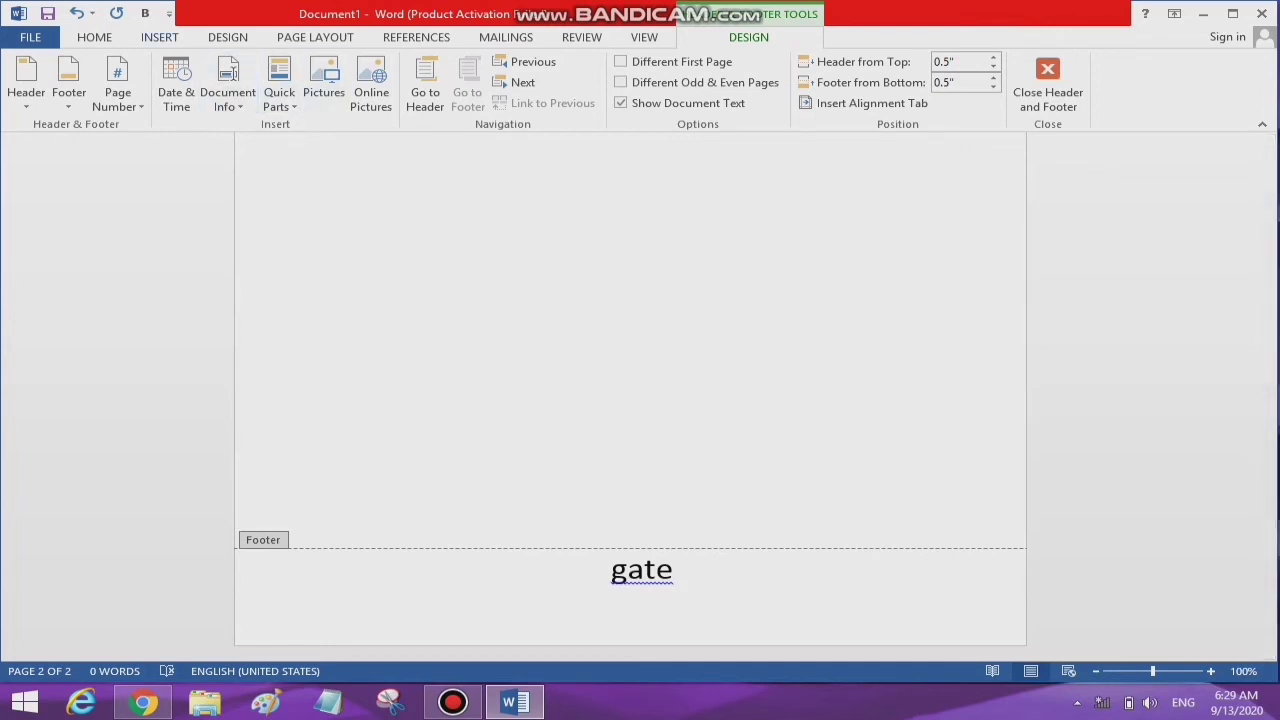
- Undo the footer, the added empty paragraphs and the banded header, and return to the document body
{"action": "left_click", "coordinate": [159, 37]}
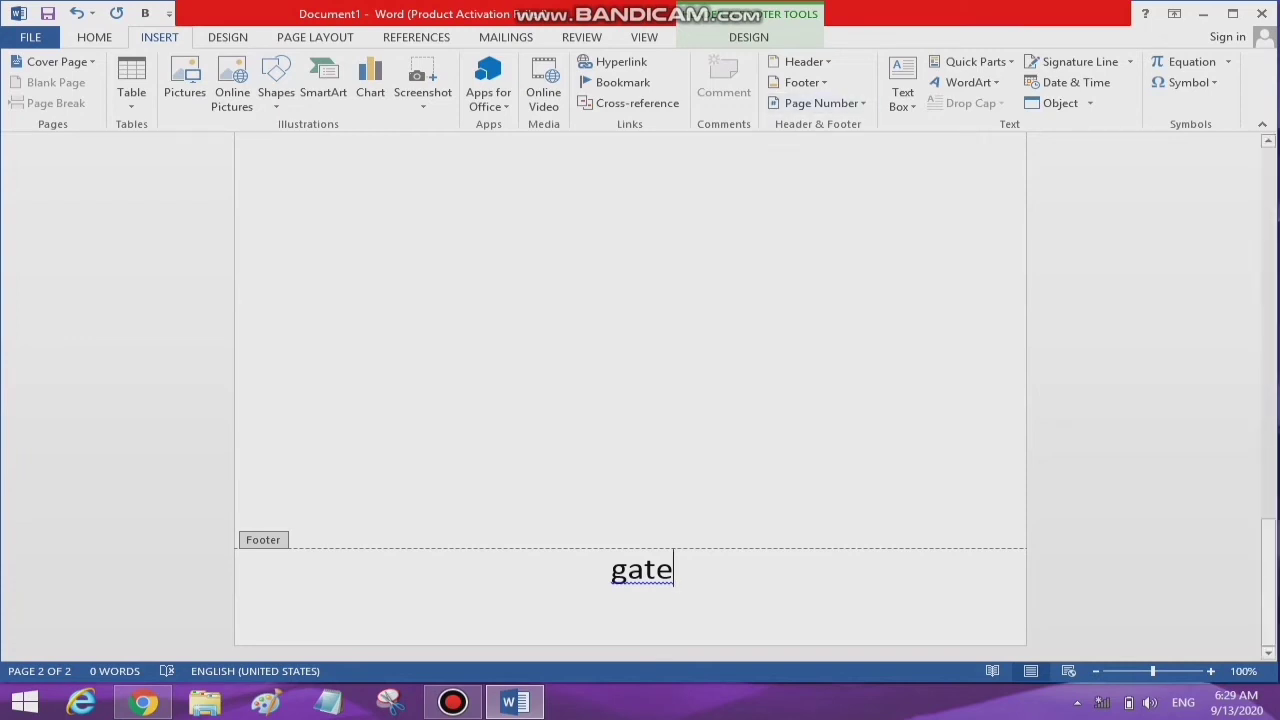
{"action": "key", "text": "ctrl+z"}
{"action": "key", "text": "ctrl+z"}
{"action": "key", "text": "ctrl+z"}
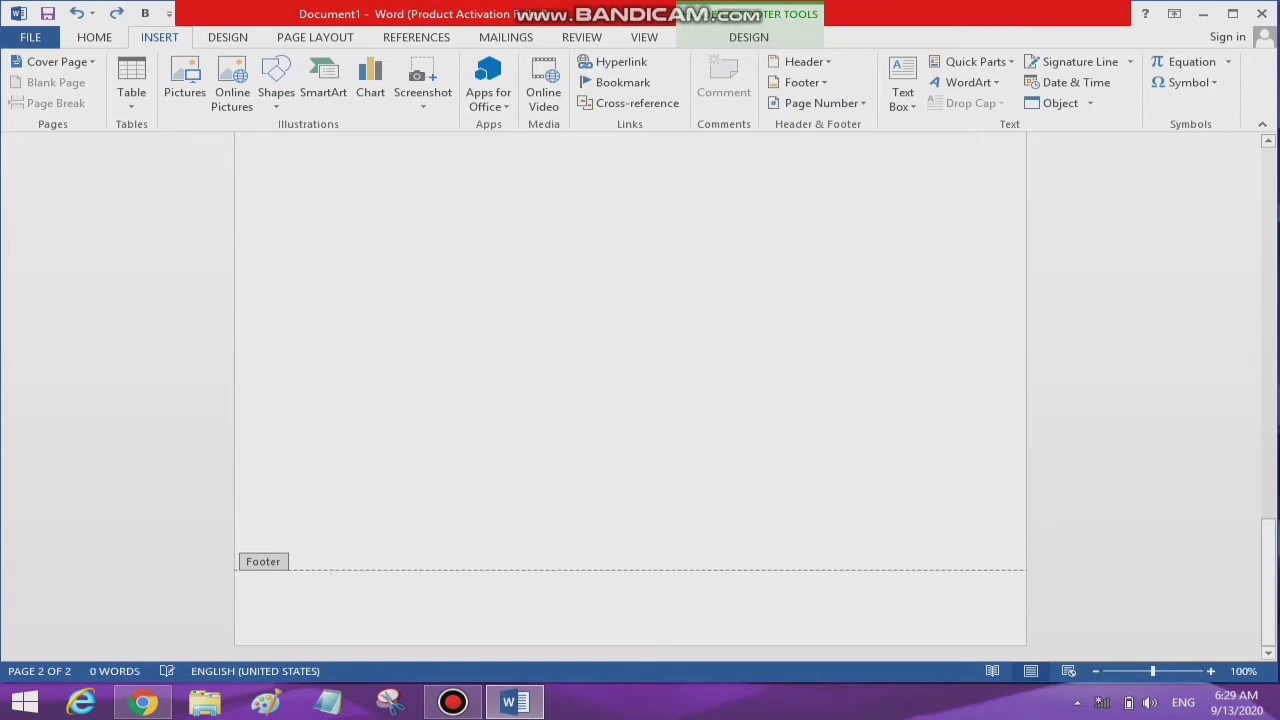
{"action": "key", "text": "ctrl+z"}
{"action": "key", "text": "ctrl+z"}
{"action": "key", "text": "ctrl+z"}
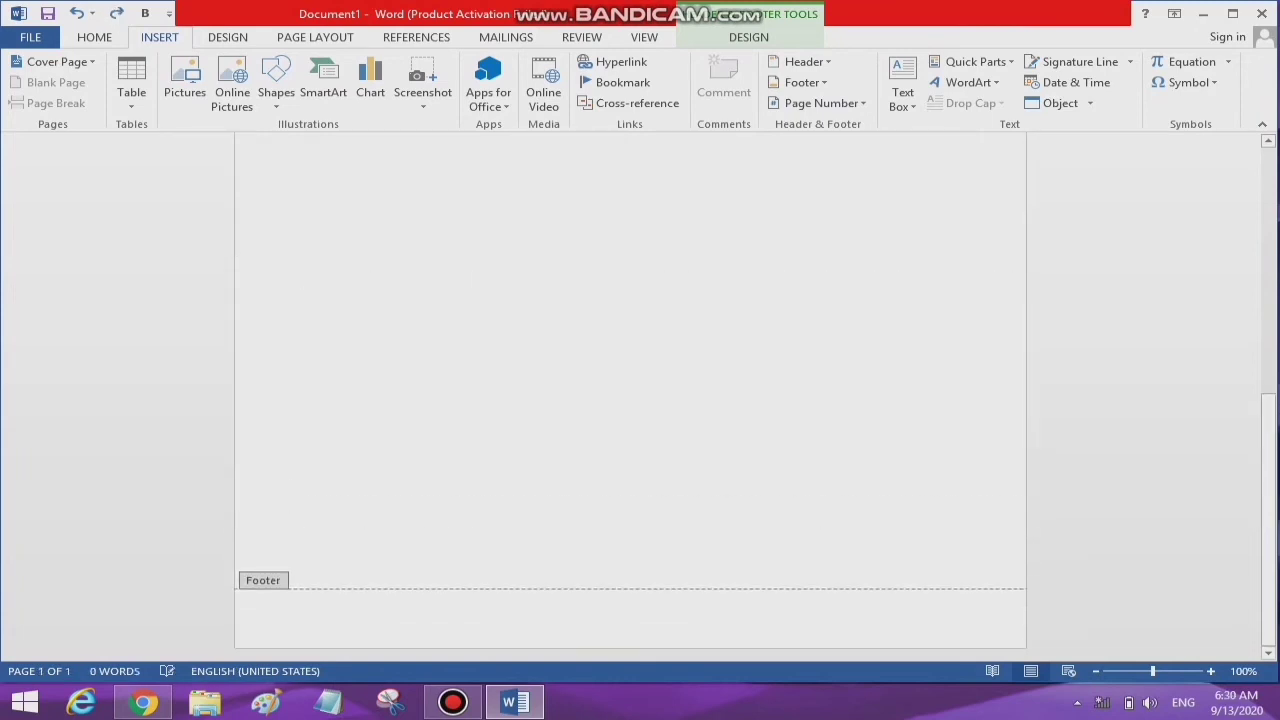
{"action": "key", "text": "BackSpace"}
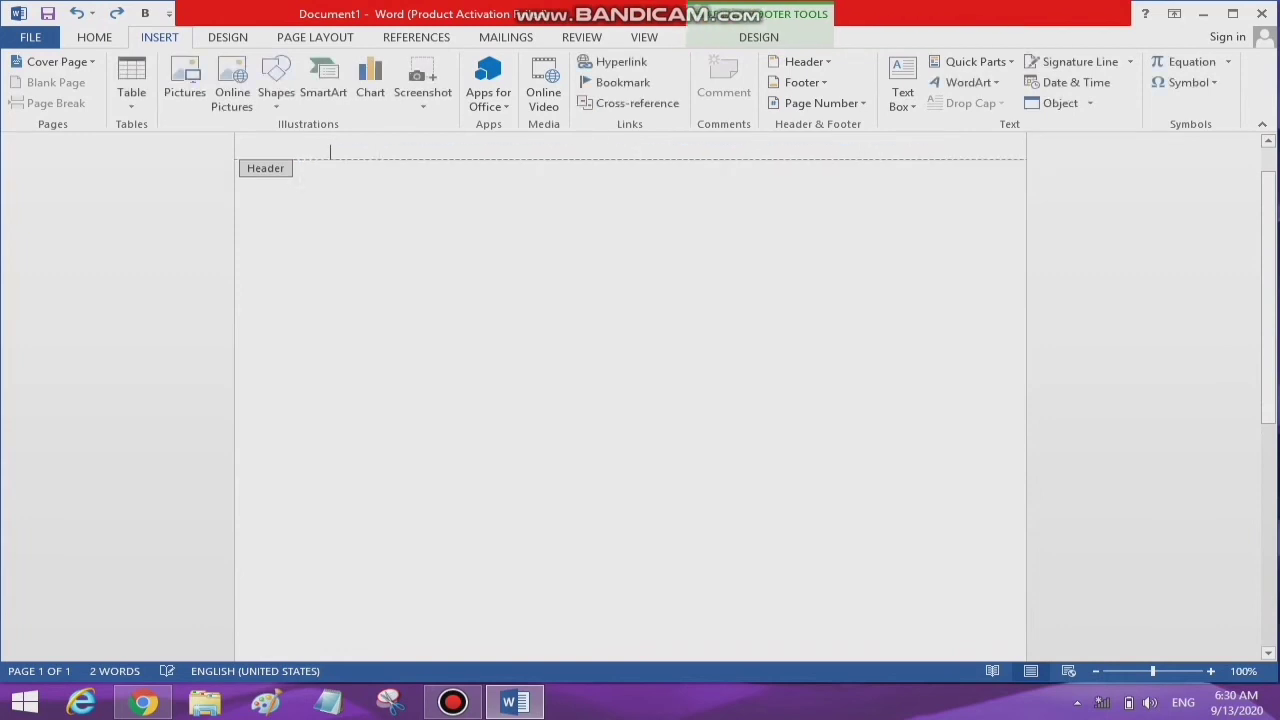
{"action": "key", "text": "Escape"}
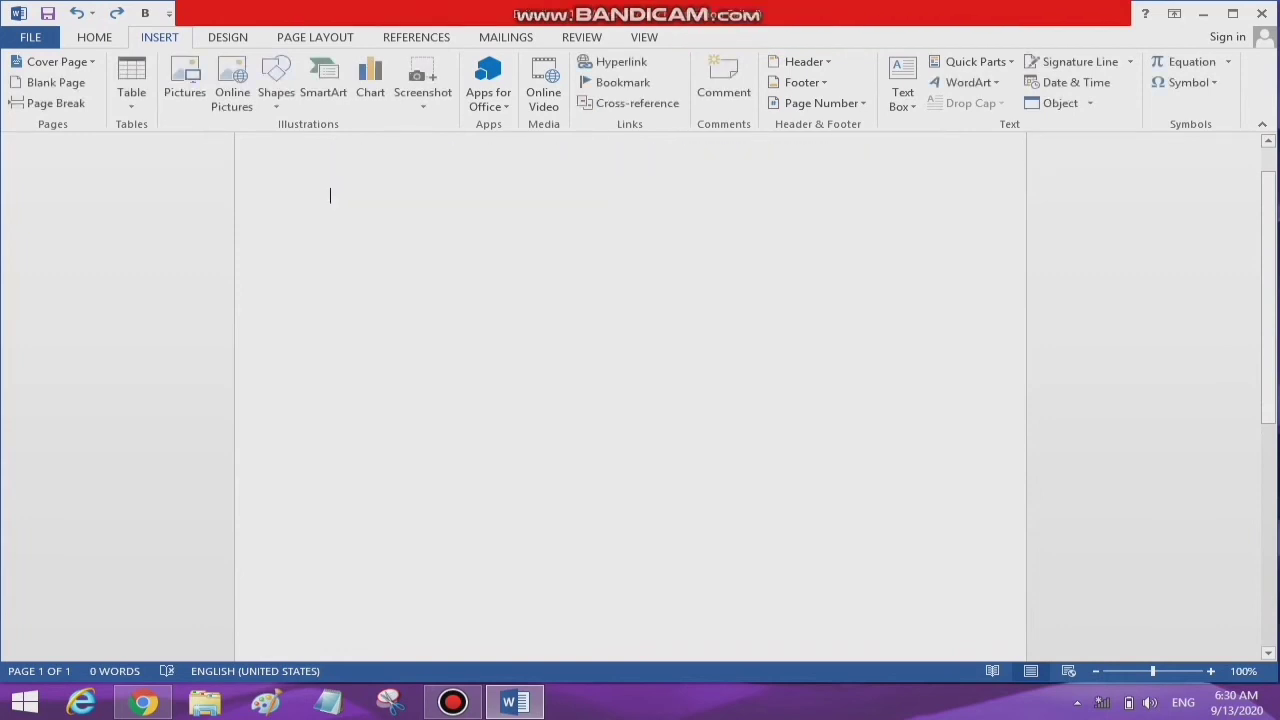
- Insert a centred Plain Number 2 page number at the bottom of the page
{"action": "left_click", "coordinate": [817, 103]}
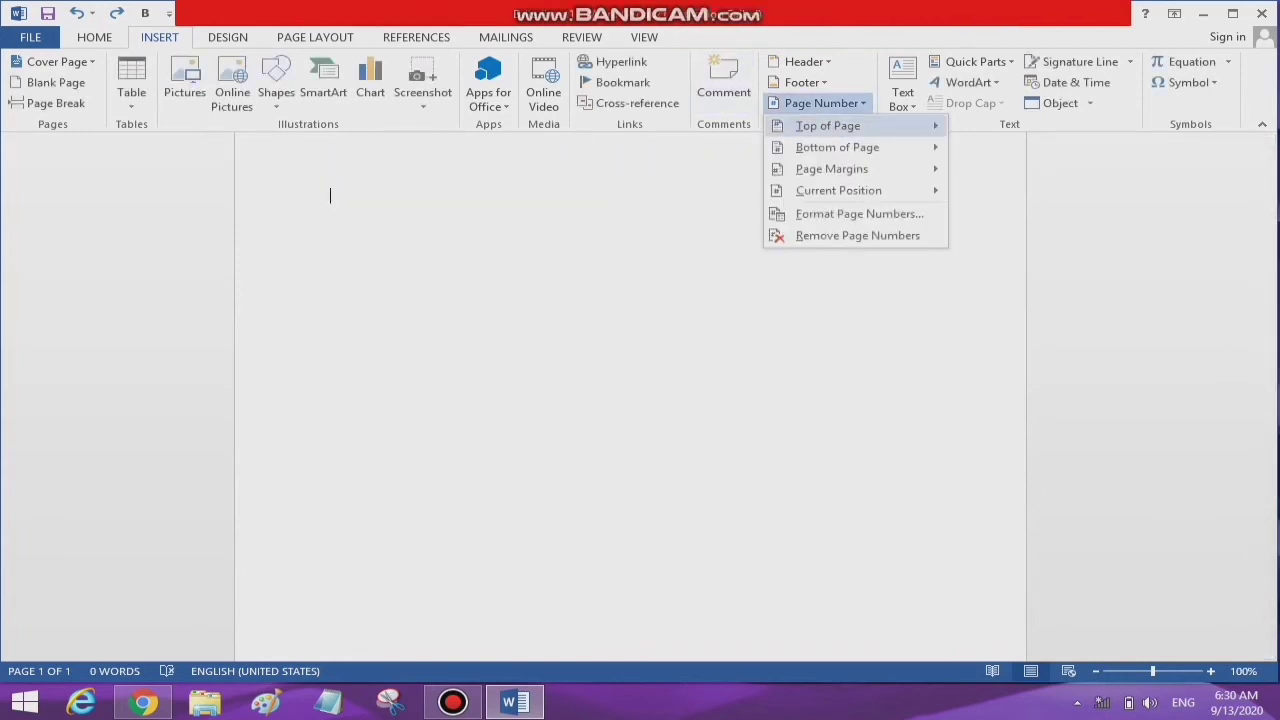
{"action": "mouse_move", "coordinate": [828, 126]}
{"action": "mouse_move", "coordinate": [837, 147]}
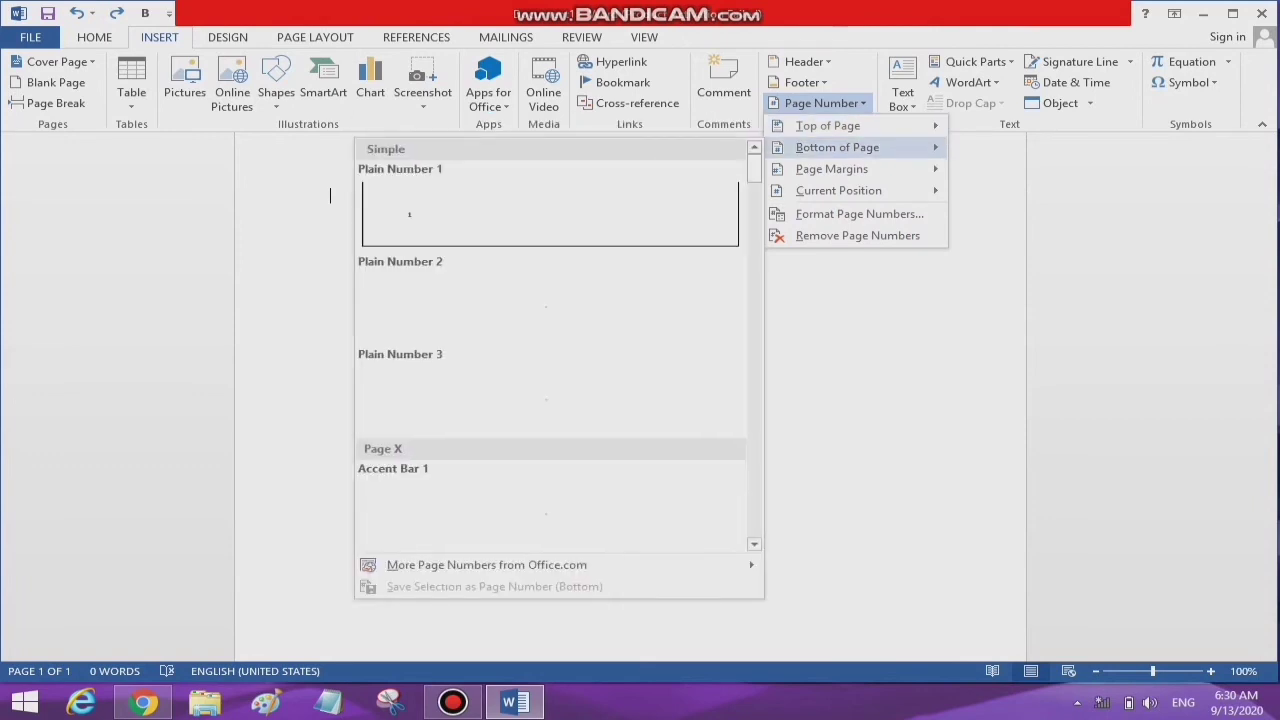
{"action": "mouse_move", "coordinate": [838, 190]}
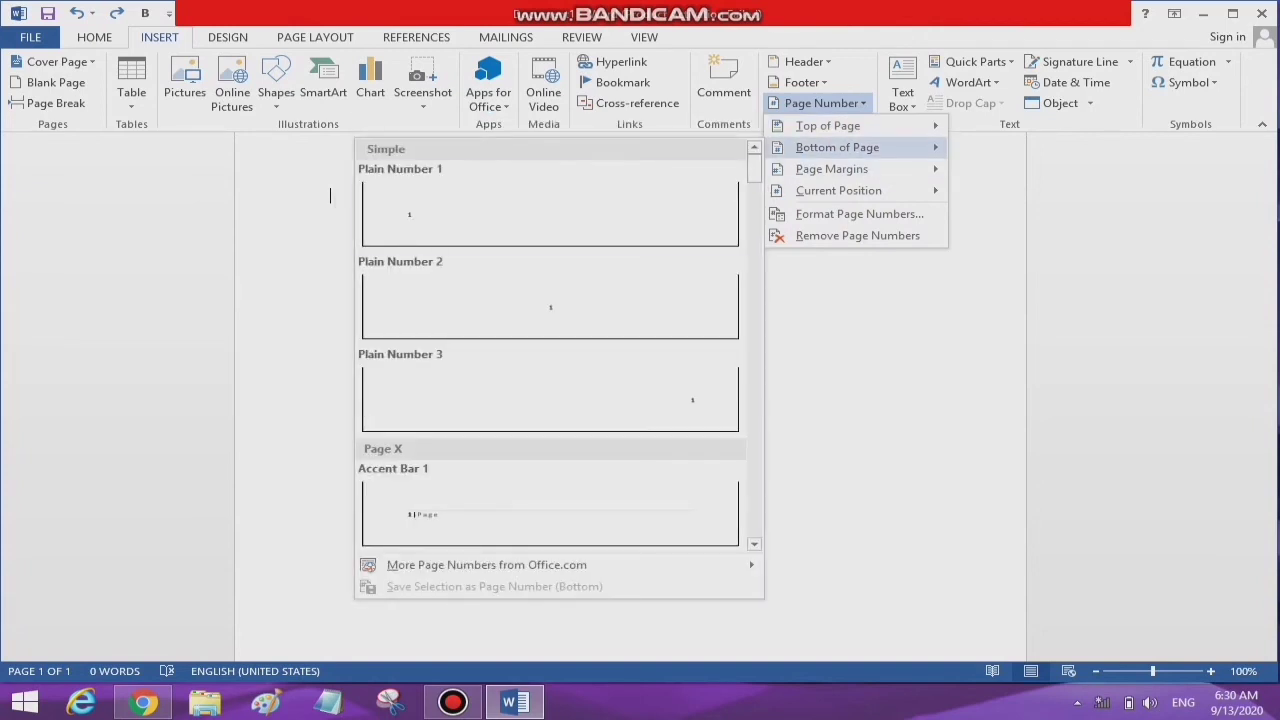
{"action": "left_click", "coordinate": [550, 300]}
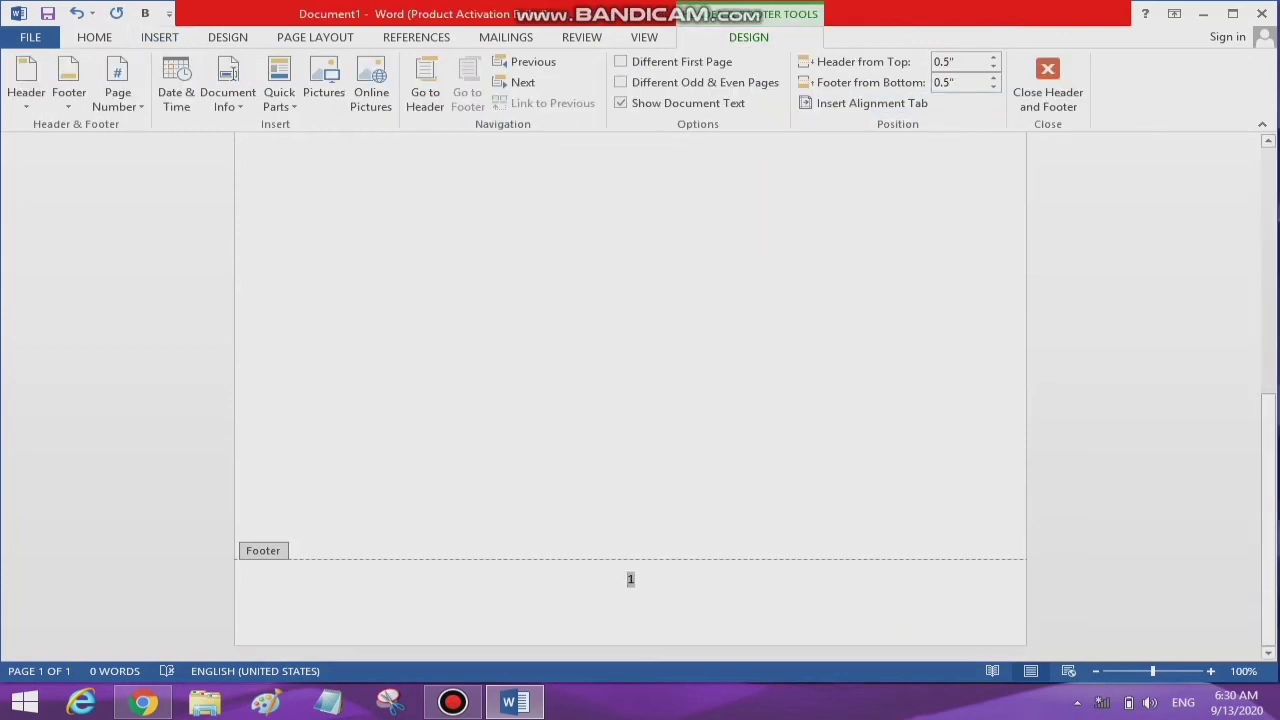
- Add empty lines above the page number in the footer, and undo them together with the page number
{"action": "key", "text": "Return"}
{"action": "key", "text": "Return"}
{"action": "key", "text": "Return"}
{"action": "key", "text": "Return"}
{"action": "key", "text": "Return"}
{"action": "key", "text": "Return"}
{"action": "key", "text": "Return"}
{"action": "key", "text": "Return"}
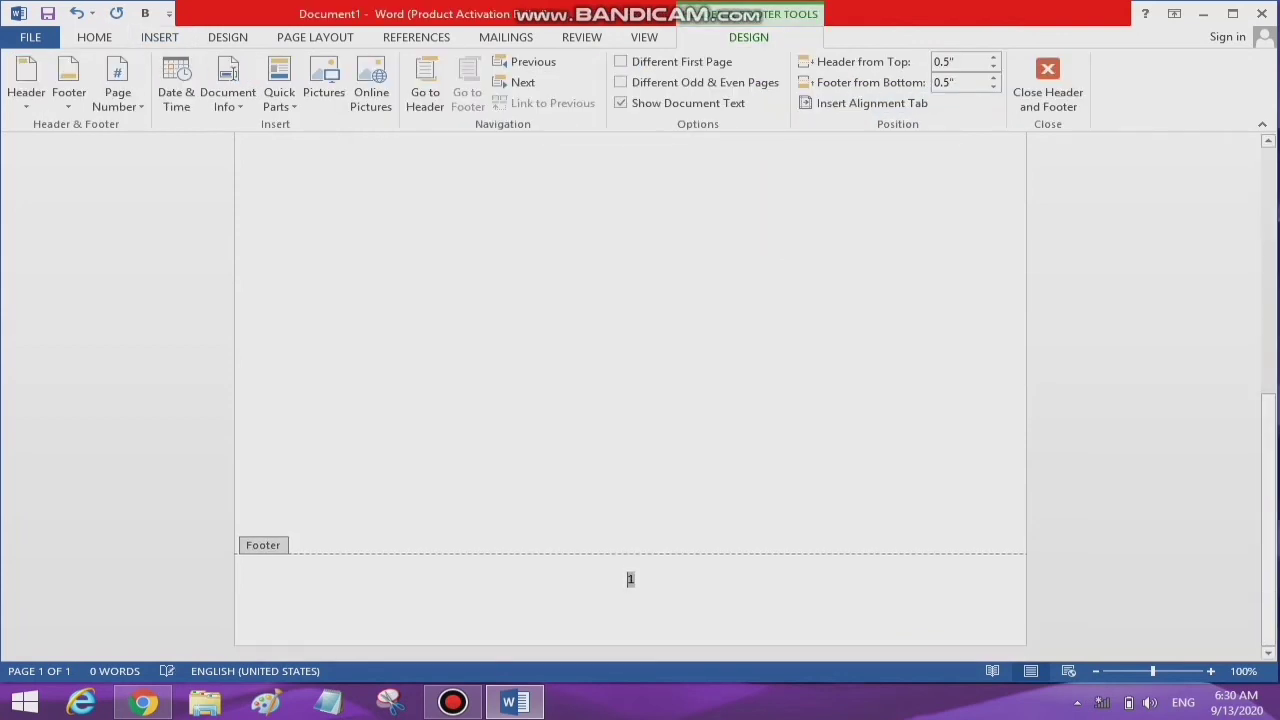
{"action": "key", "text": "Return"}
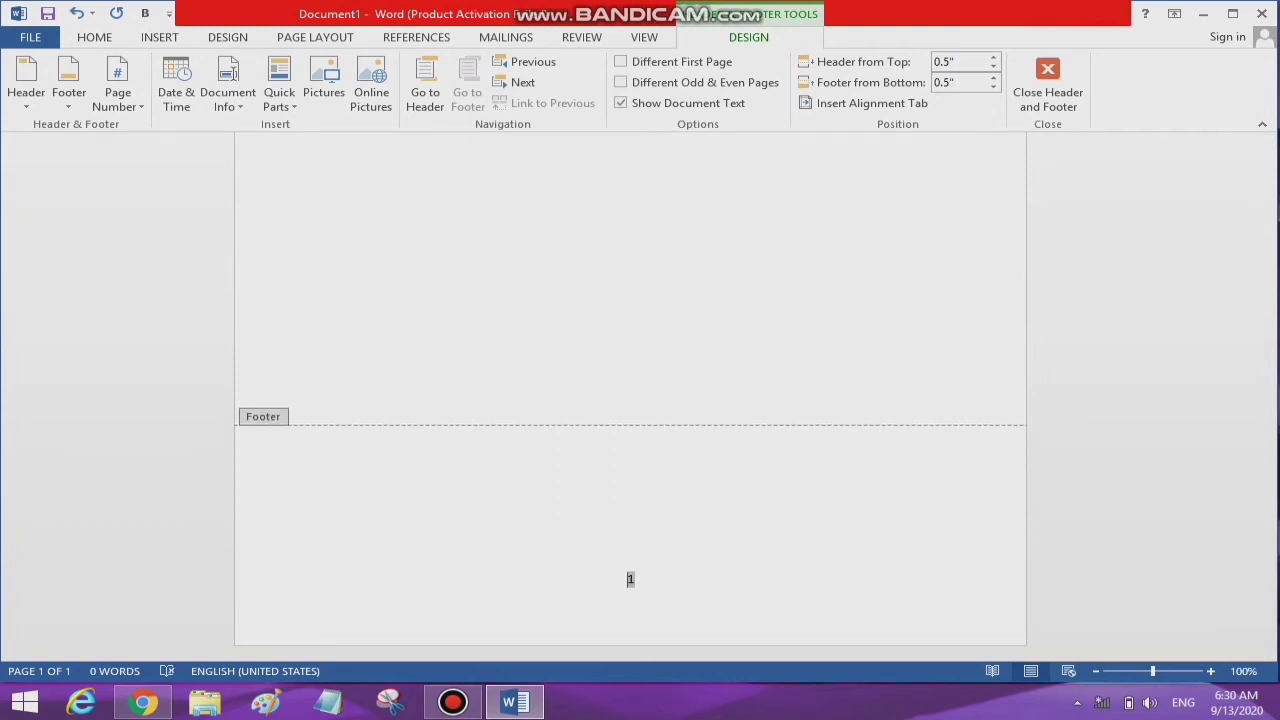
{"action": "key", "text": "ctrl+z"}
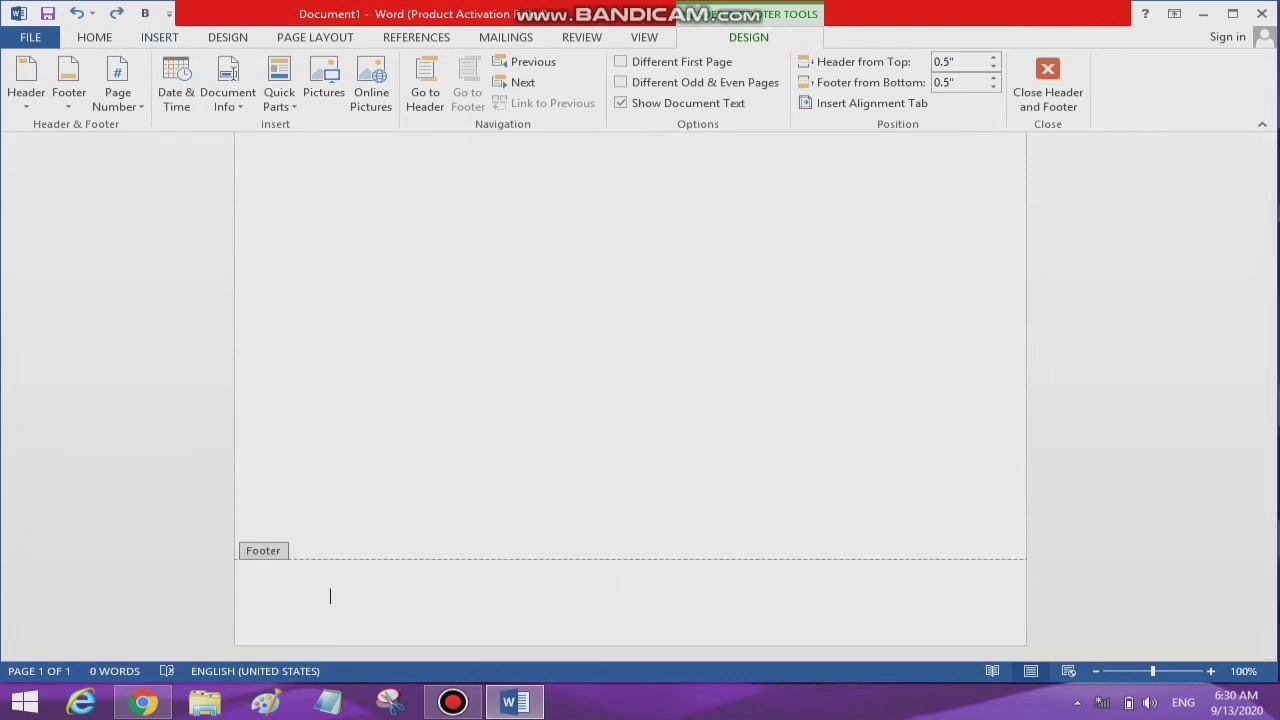
- Insert the Plain Number 2 page number at the bottom of the page again and return to the document body
{"action": "left_click", "coordinate": [159, 37]}
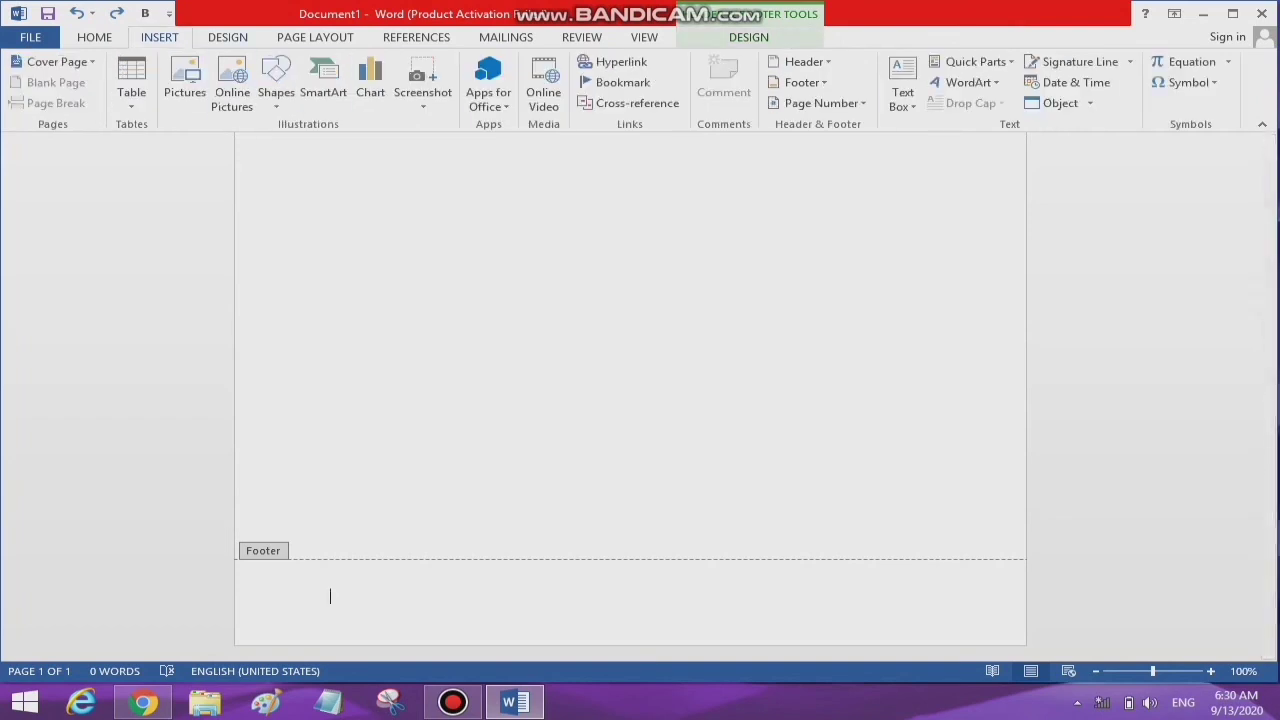
{"action": "left_click", "coordinate": [820, 103]}
{"action": "mouse_move", "coordinate": [828, 126]}
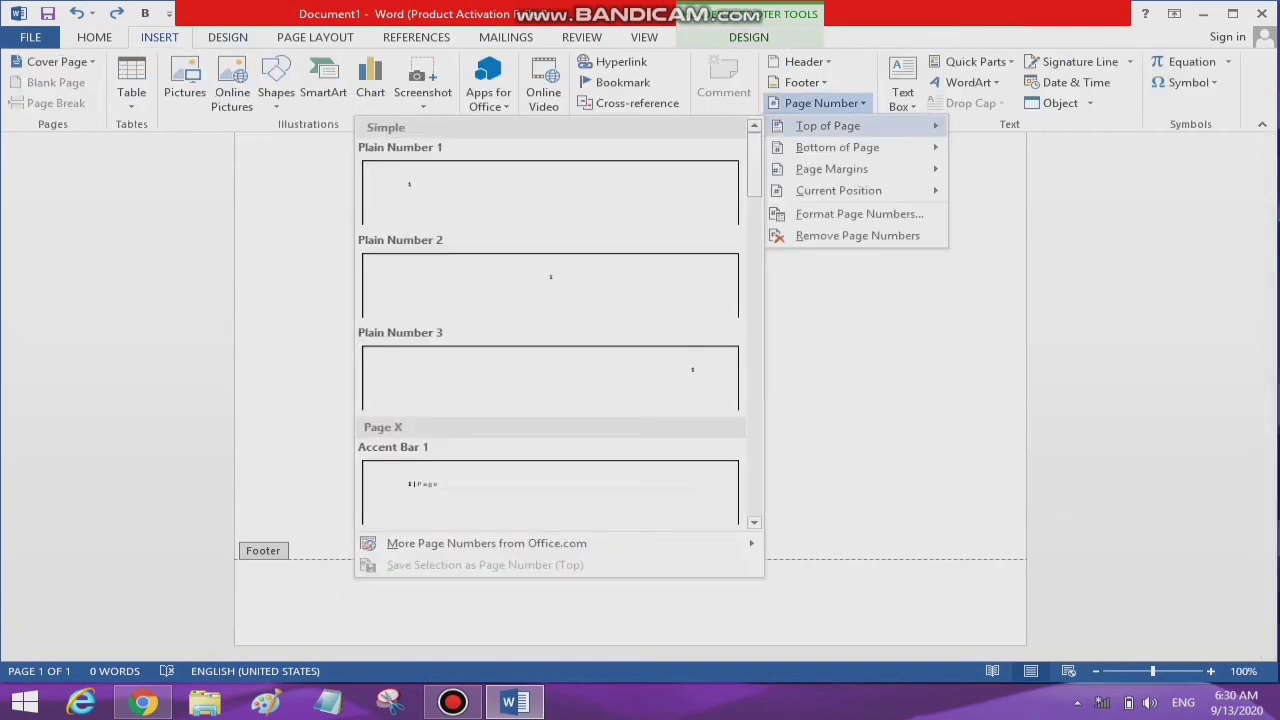
{"action": "mouse_move", "coordinate": [837, 147]}
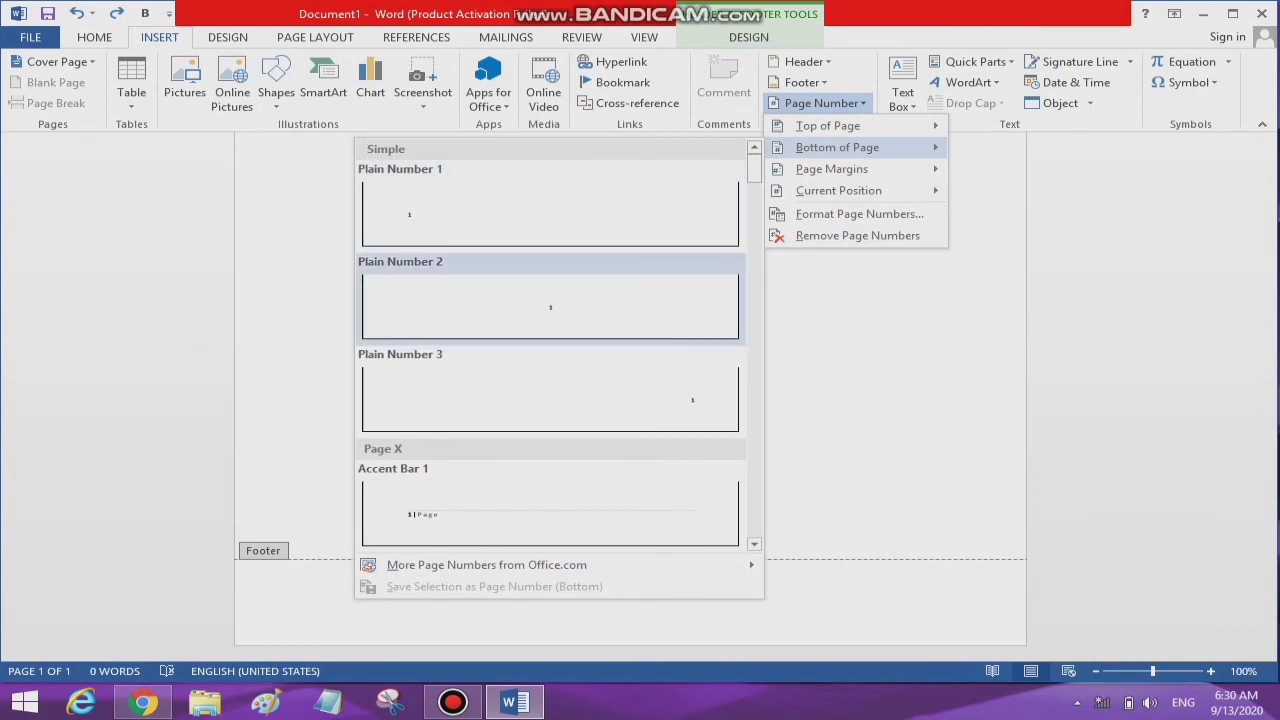
{"action": "left_click", "coordinate": [550, 300]}
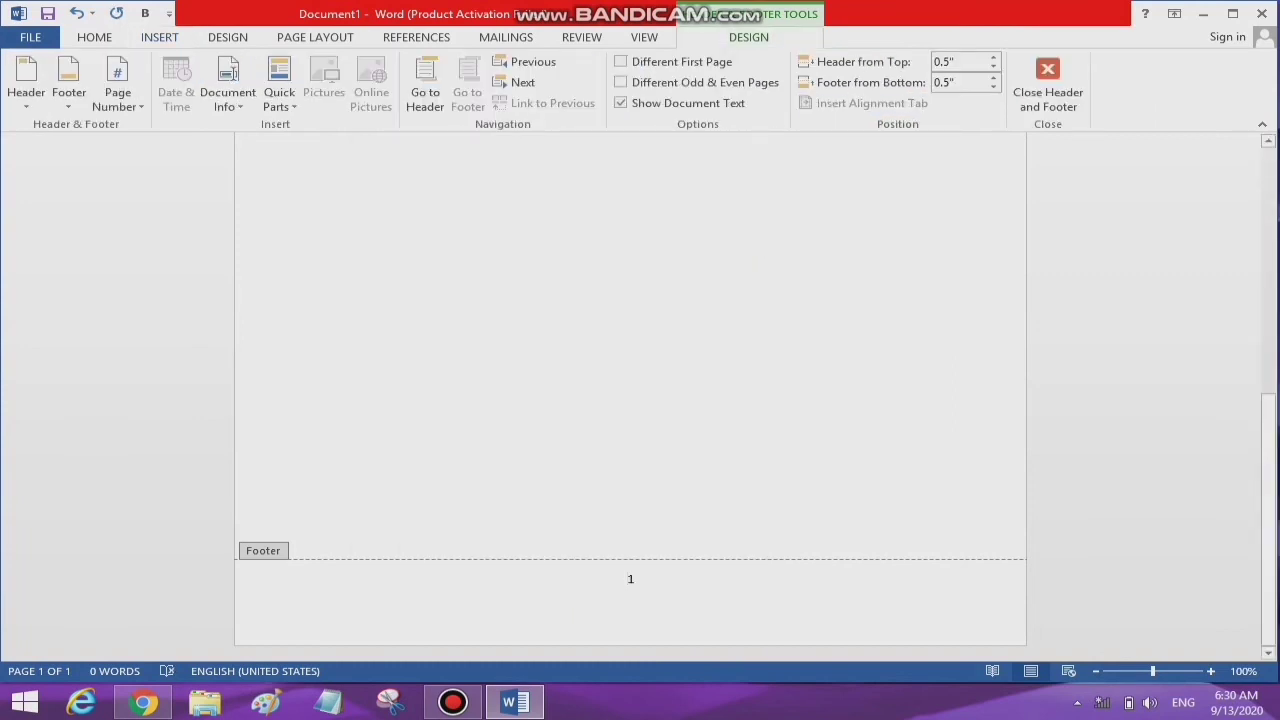
{"action": "key", "text": "Escape"}
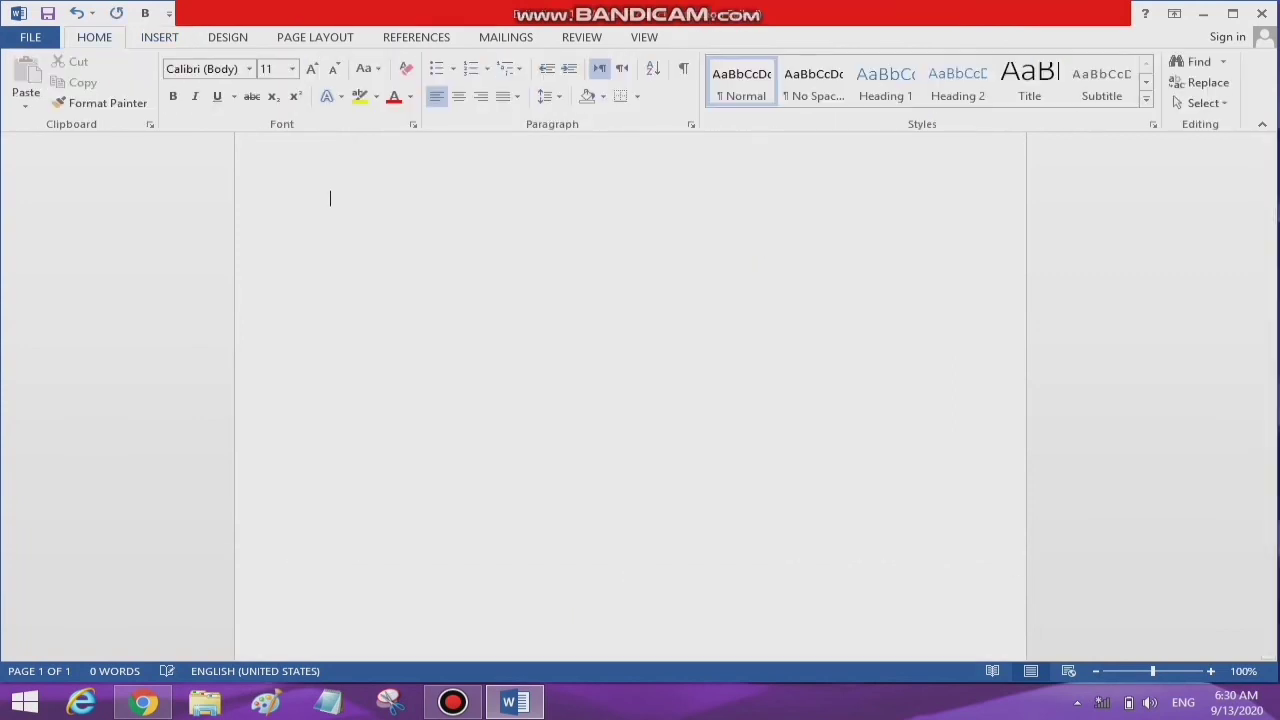
- Add empty paragraphs until the document runs onto a third page, and return to the start of the first page
{"action": "key", "text": "Return"}
{"action": "key", "text": "Return"}
{"action": "key", "text": "Return"}
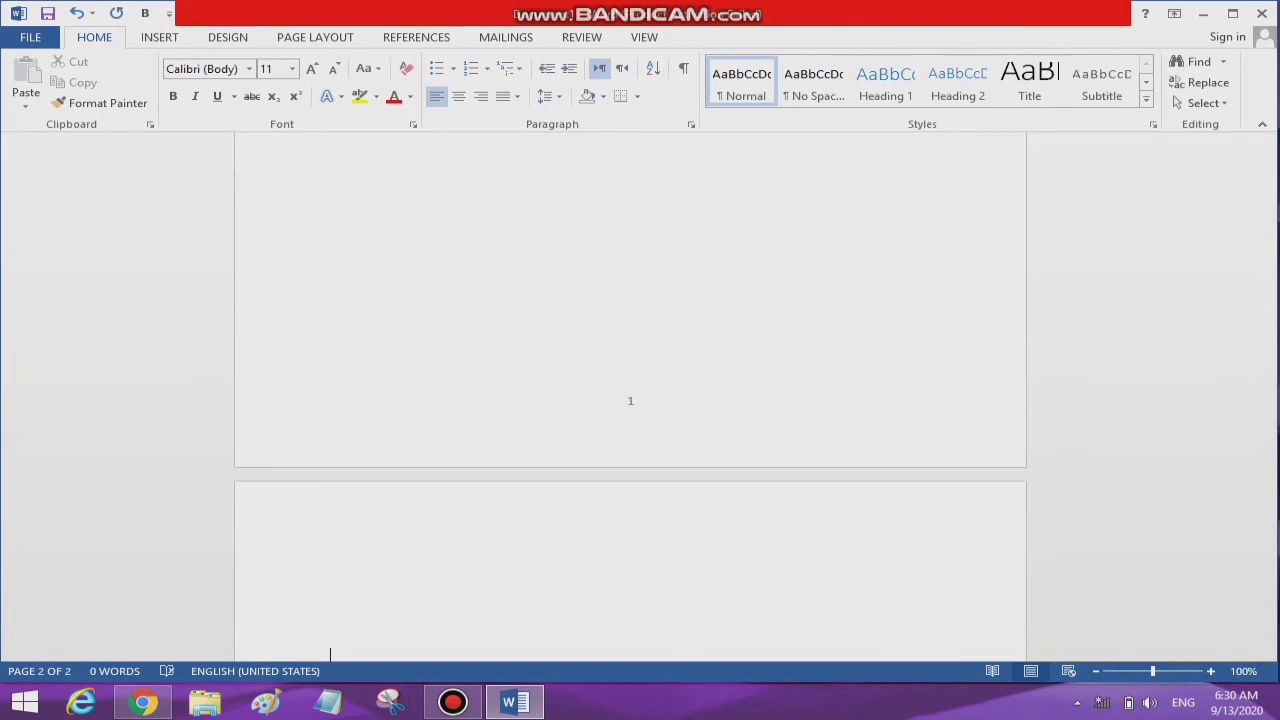
{"action": "key", "text": "Return"}
{"action": "key", "text": "Return"}
{"action": "key", "text": "Return"}
{"action": "key", "text": "Return"}
{"action": "key", "text": "Return"}
{"action": "key", "text": "Return"}
{"action": "key", "text": "Return"}
{"action": "key", "text": "Return"}
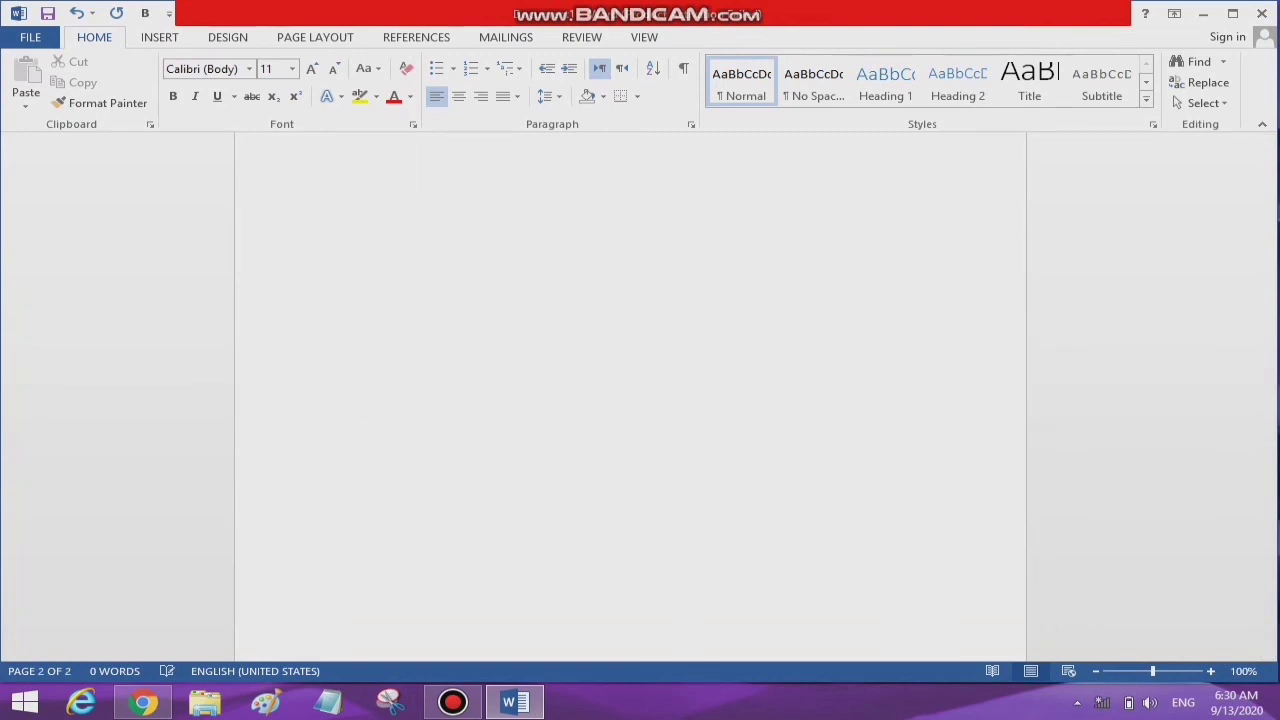
{"action": "key", "text": "Return"}
{"action": "key", "text": "Return"}
{"action": "key", "text": "Return"}
{"action": "key", "text": "Return"}
{"action": "key", "text": "Return"}
{"action": "key", "text": "Return"}
{"action": "key", "text": "Return"}
{"action": "key", "text": "Return"}
{"action": "key", "text": "Return"}
{"action": "key", "text": "Return"}
{"action": "key", "text": "Return"}
{"action": "key", "text": "Return"}
{"action": "key", "text": "Return"}
{"action": "key", "text": "Return"}
{"action": "key", "text": "Return"}
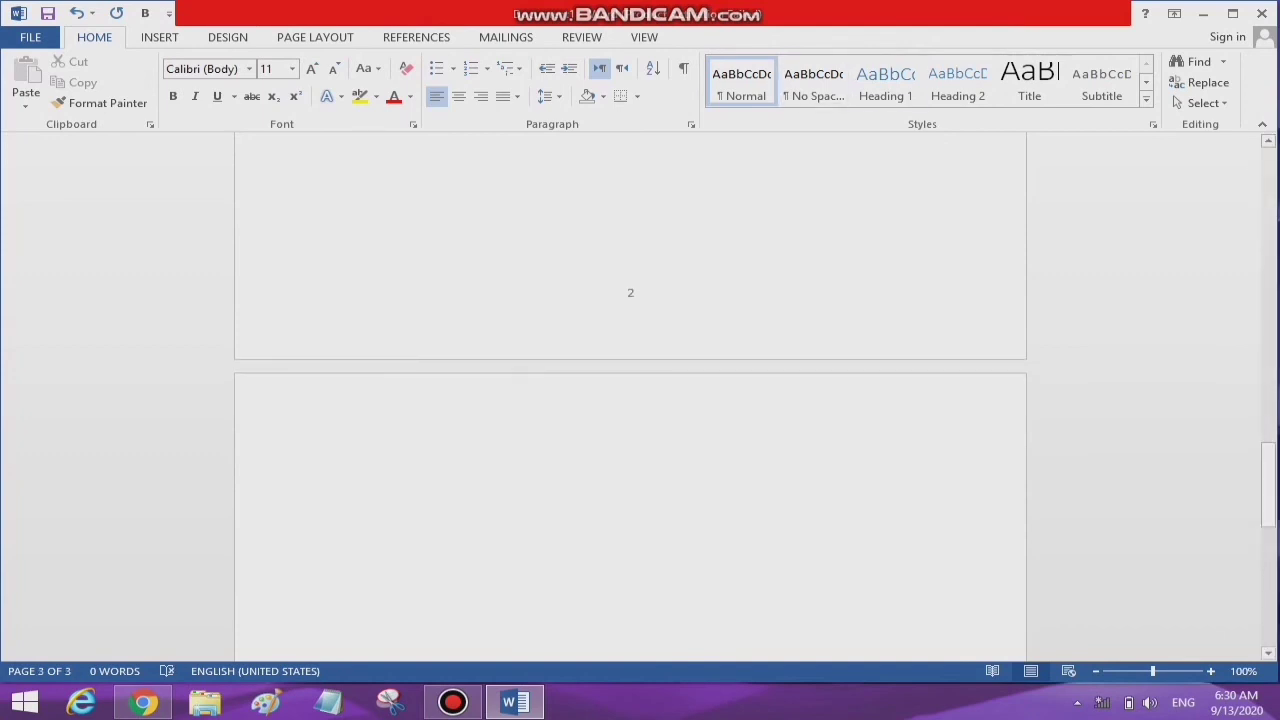
{"action": "scroll", "coordinate": [630, 400], "scroll_direction": "up", "scroll_amount": 10}
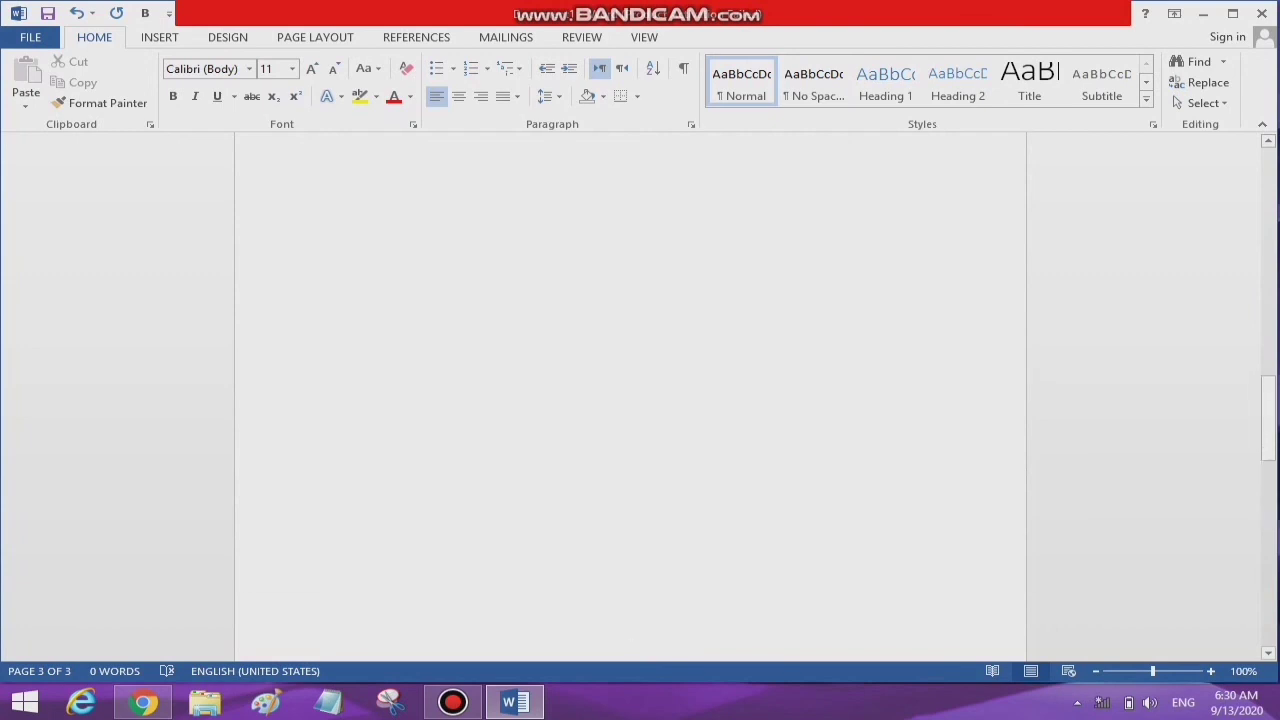
{"action": "scroll", "coordinate": [630, 400], "scroll_direction": "up", "scroll_amount": 8}
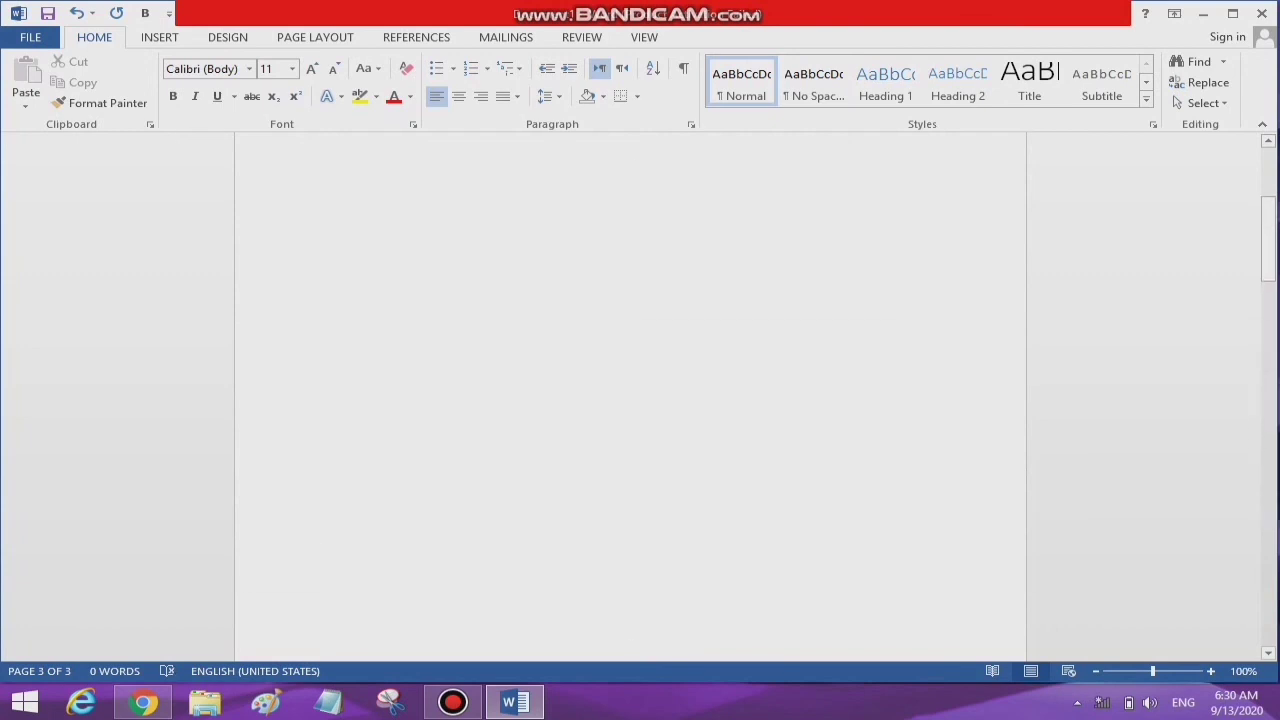
{"action": "scroll", "coordinate": [630, 400], "scroll_direction": "up", "scroll_amount": 3}
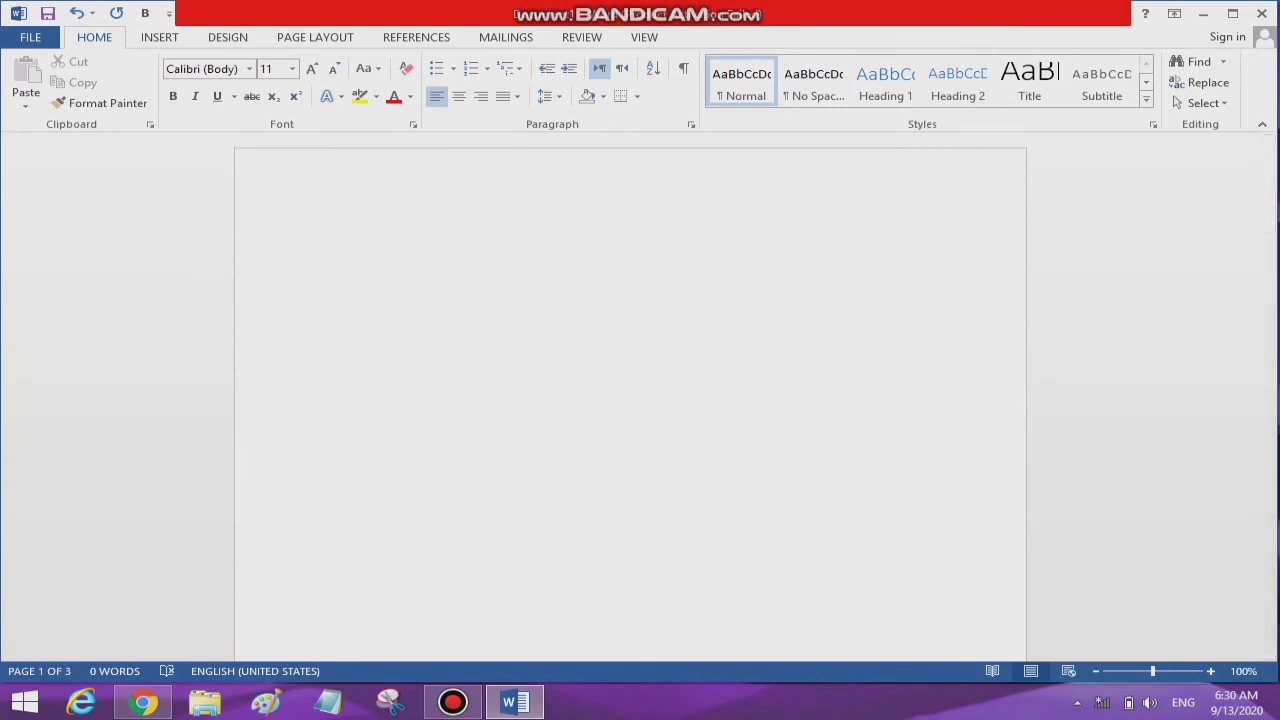
- Insert a Plain Number 2 page number at the top of the page and check the headers on all three pages
{"action": "left_click", "coordinate": [159, 37]}
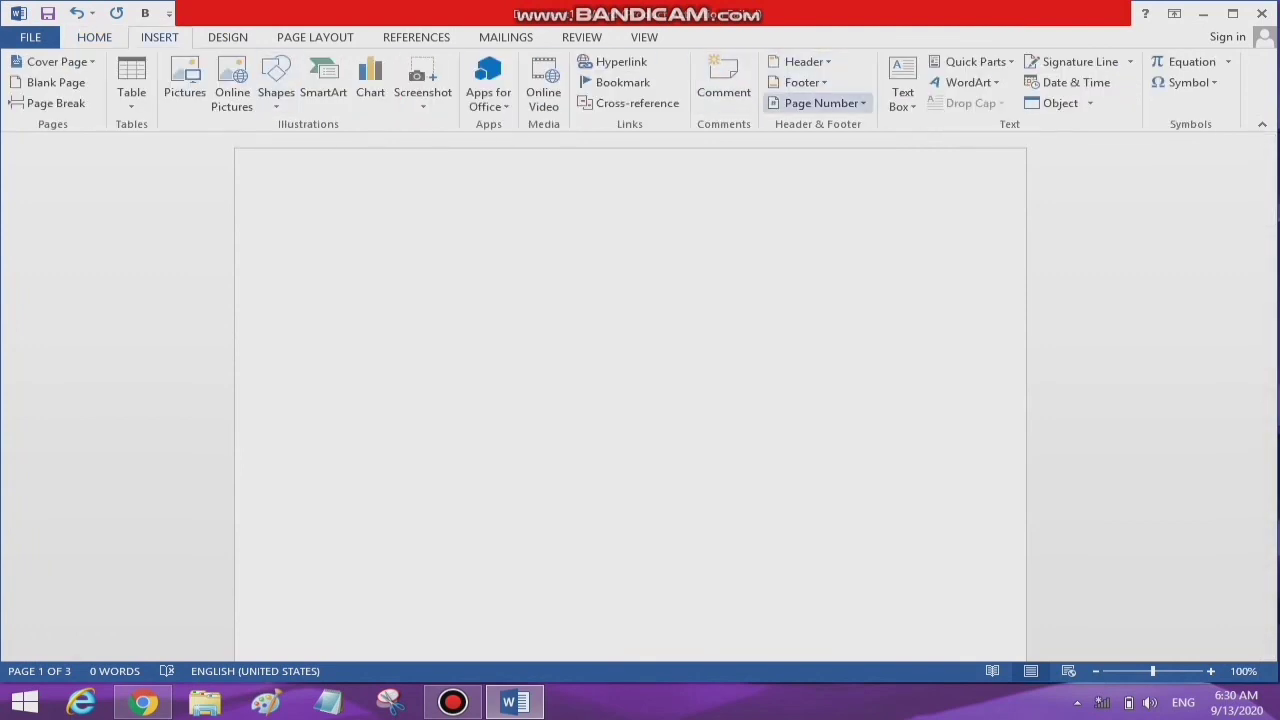
{"action": "left_click", "coordinate": [817, 103]}
{"action": "left_click", "coordinate": [820, 103]}
{"action": "mouse_move", "coordinate": [828, 126]}
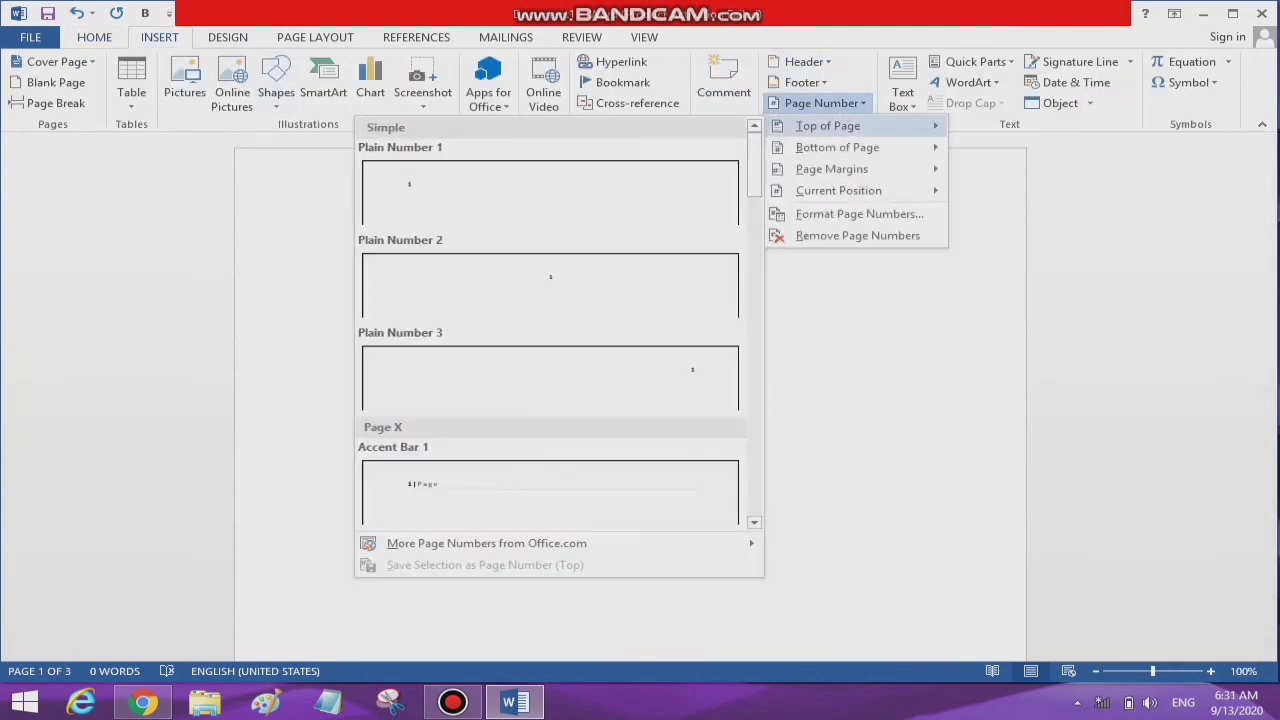
{"action": "left_click", "coordinate": [550, 285]}
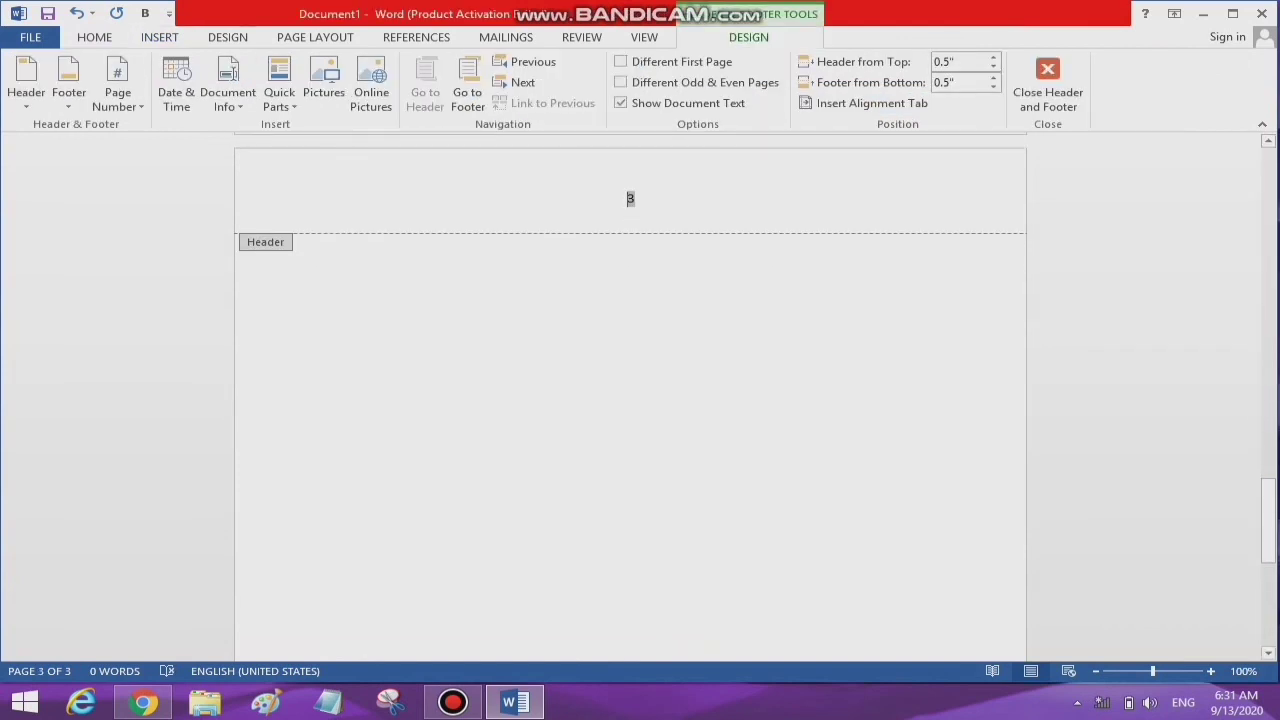
{"action": "scroll", "coordinate": [630, 400], "scroll_direction": "up", "scroll_amount": 10}
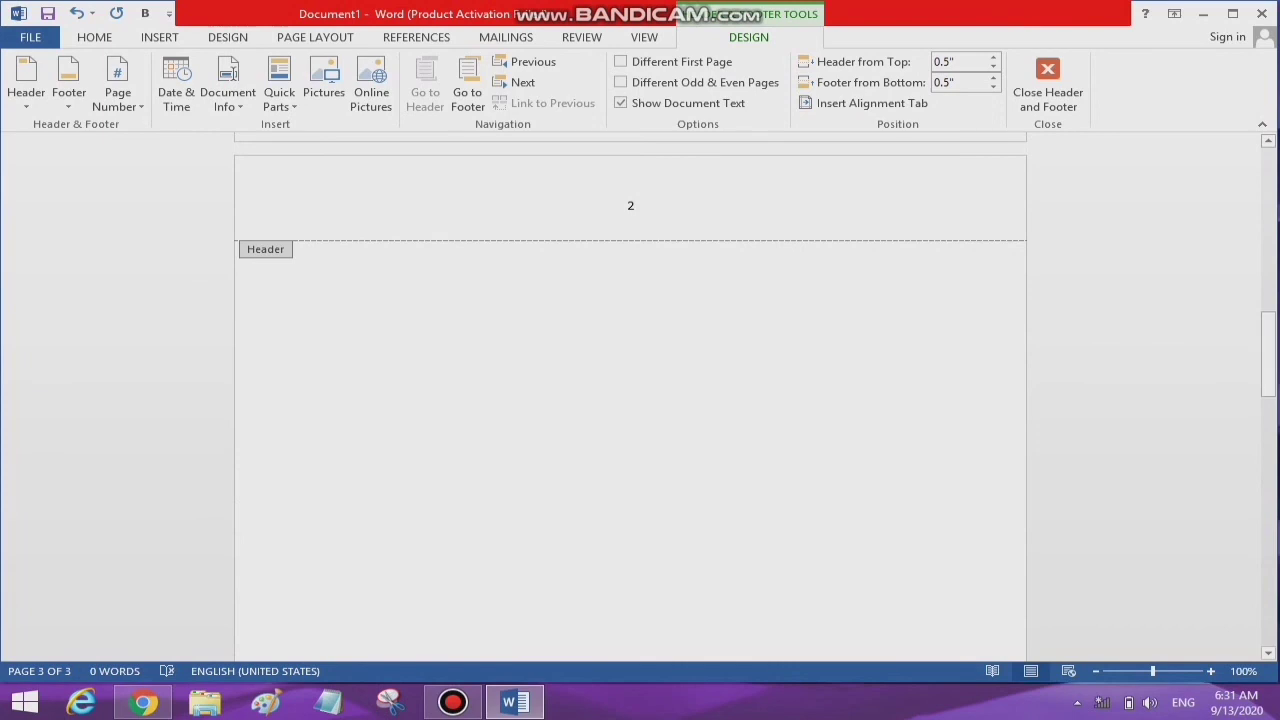
{"action": "scroll", "coordinate": [630, 400], "scroll_direction": "up", "scroll_amount": 10}
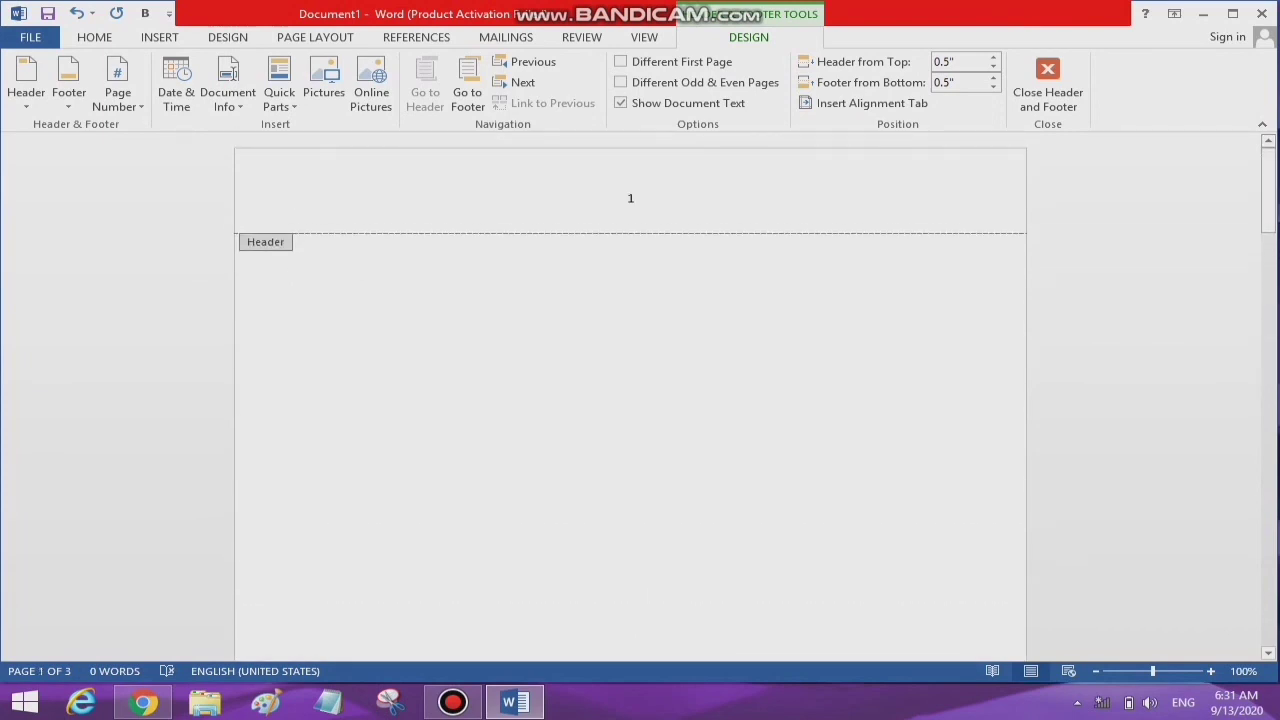